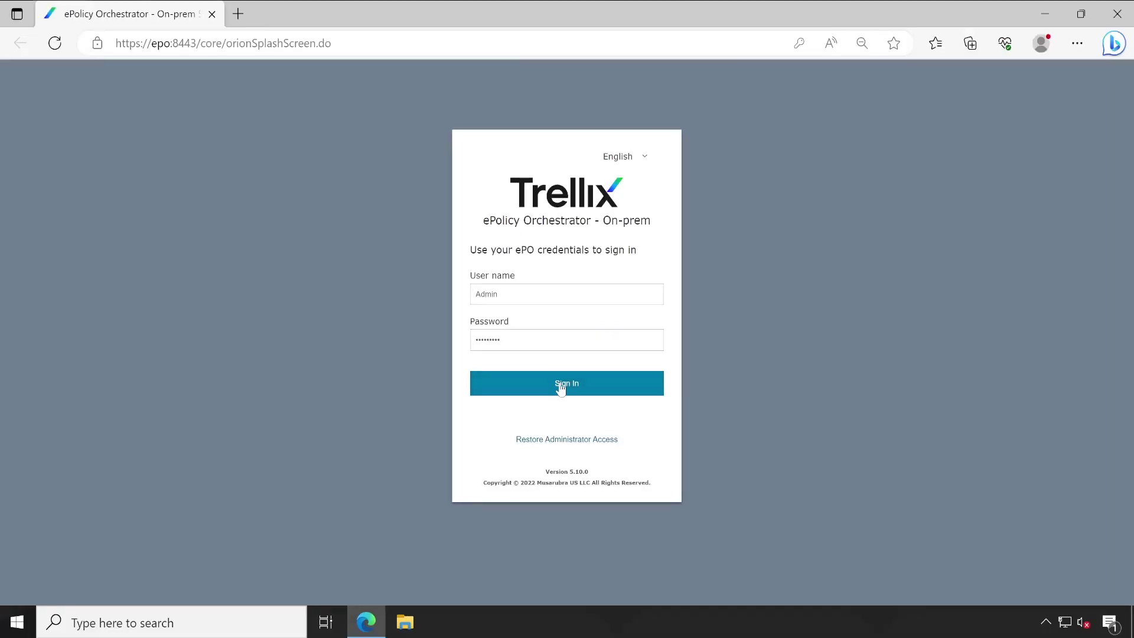
# Sign in and list System Tree systems with Preset 'This Group and All Subgroups'.
pyautogui.click(573, 387)
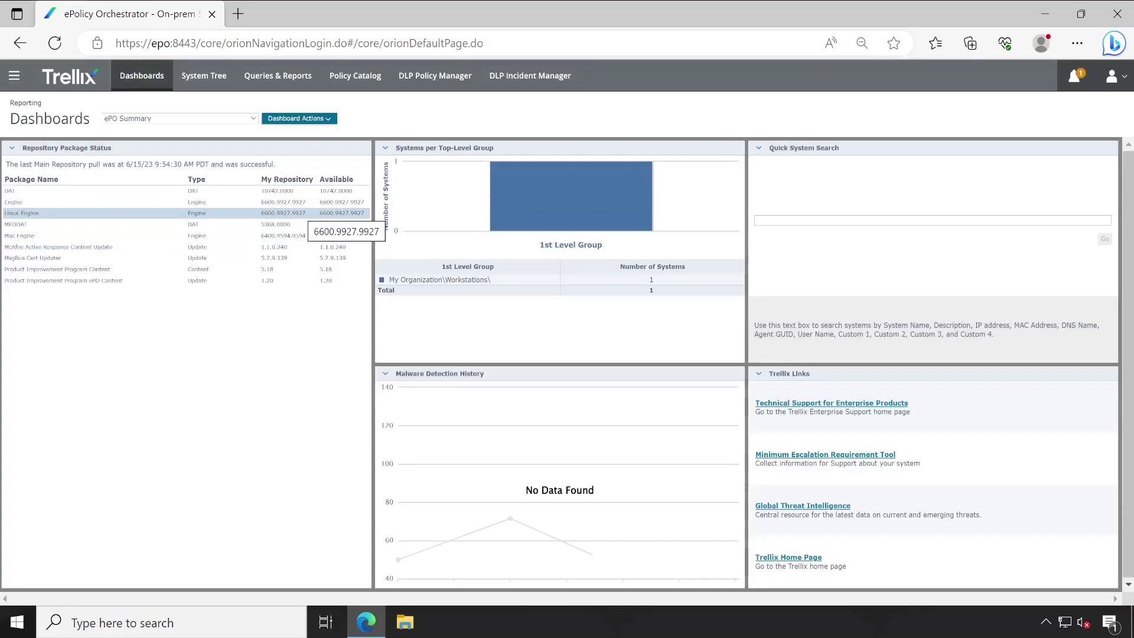
pyautogui.click(204, 76)
pyautogui.click(193, 179)
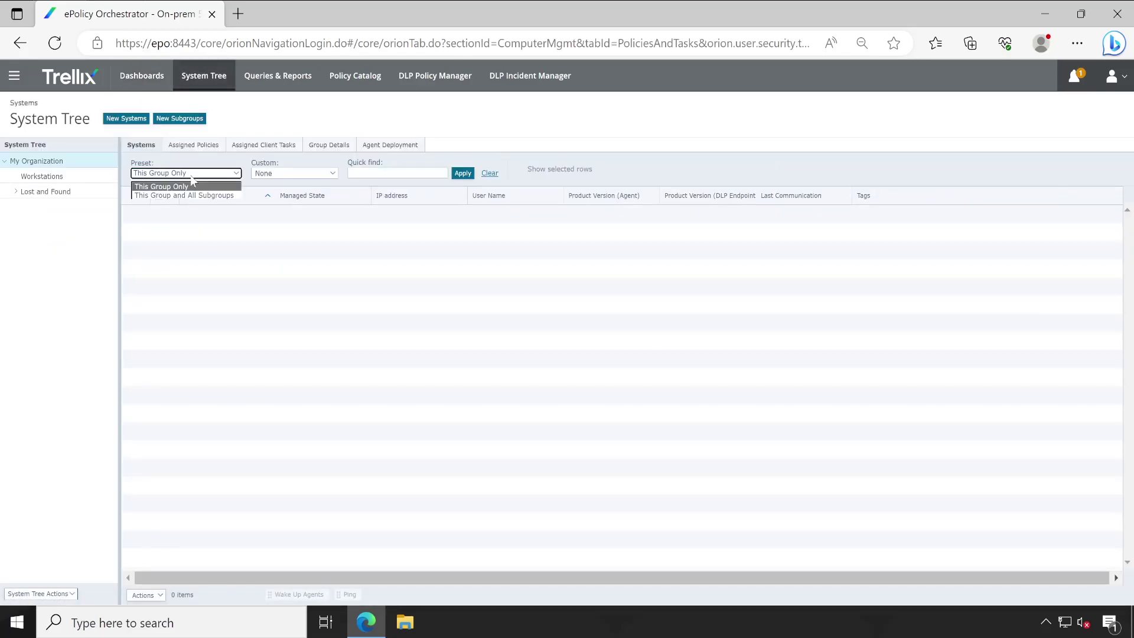
pyautogui.click(190, 196)
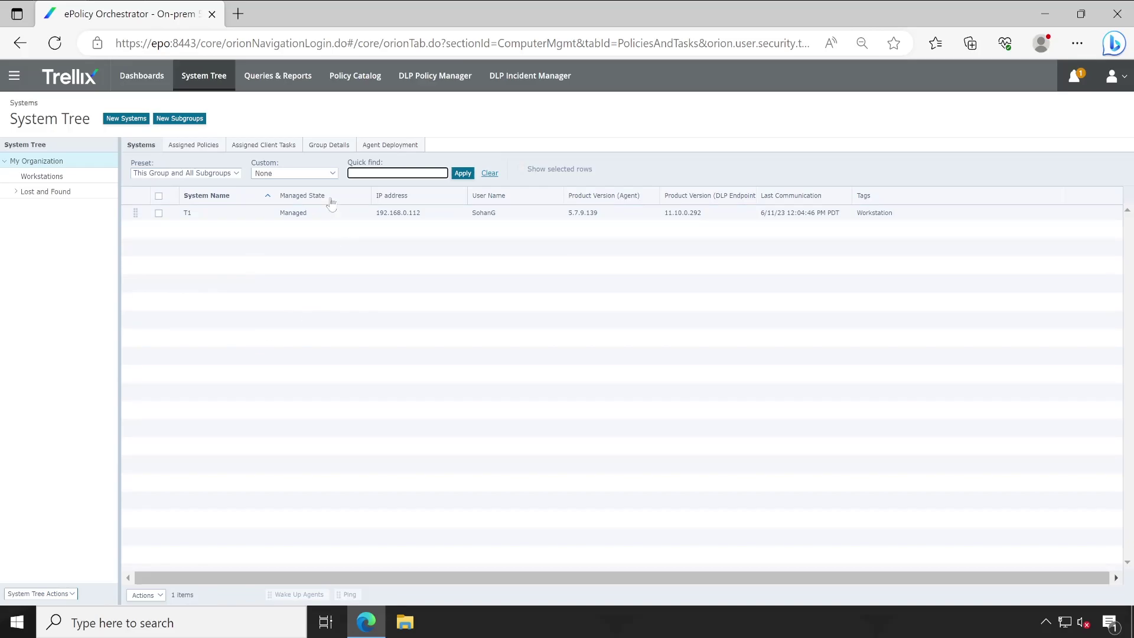
# Filter Queries & Reports to Trellix Groups > Data Loss Prevention and scroll its 26 queries.
pyautogui.click(291, 88)
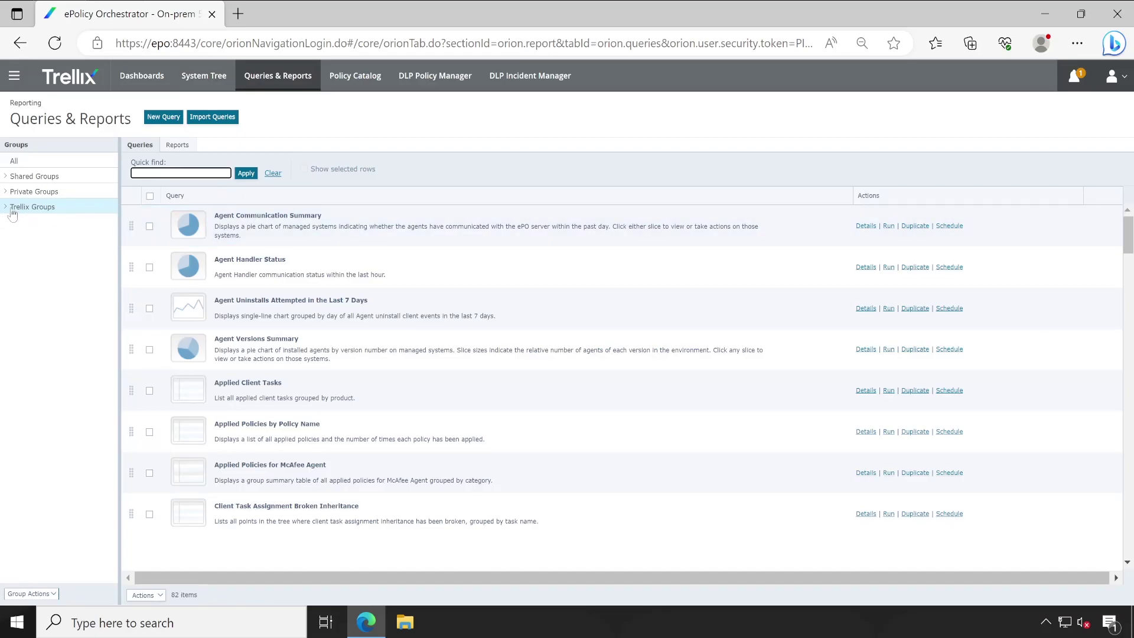
pyautogui.click(8, 208)
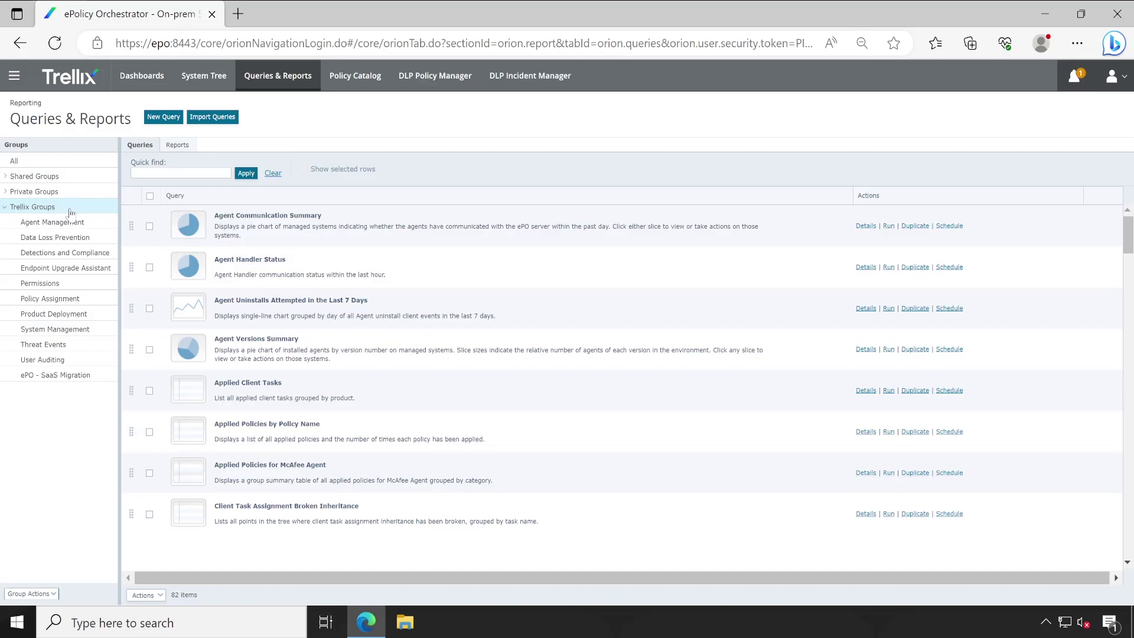
pyautogui.click(57, 241)
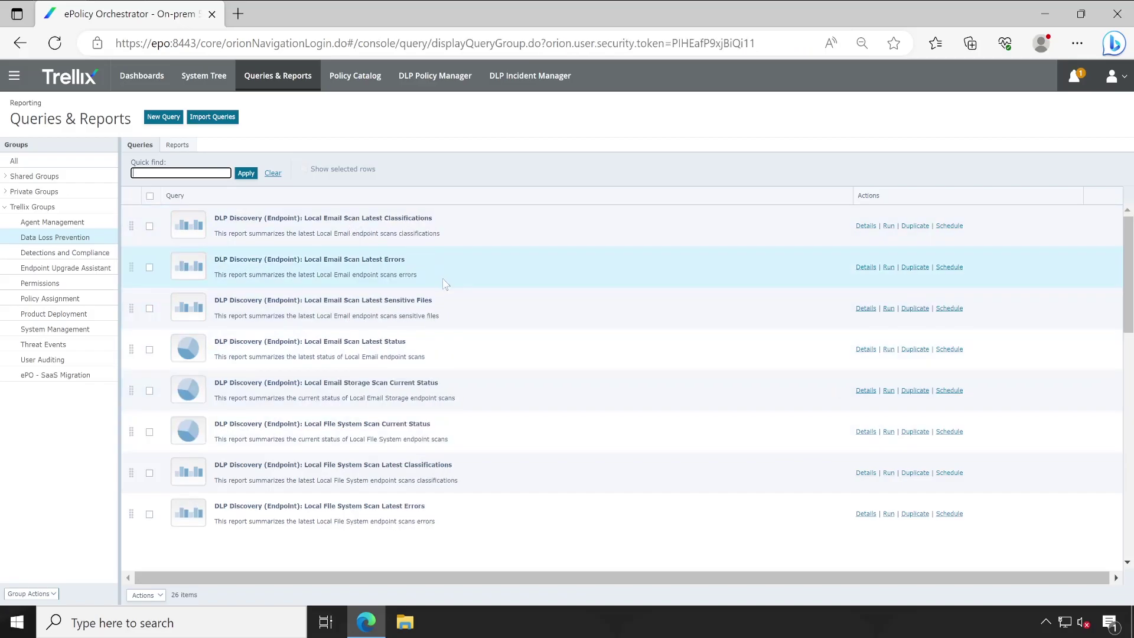
pyautogui.scroll(-2, 424, 293)
pyautogui.scroll(-5, 227, 301)
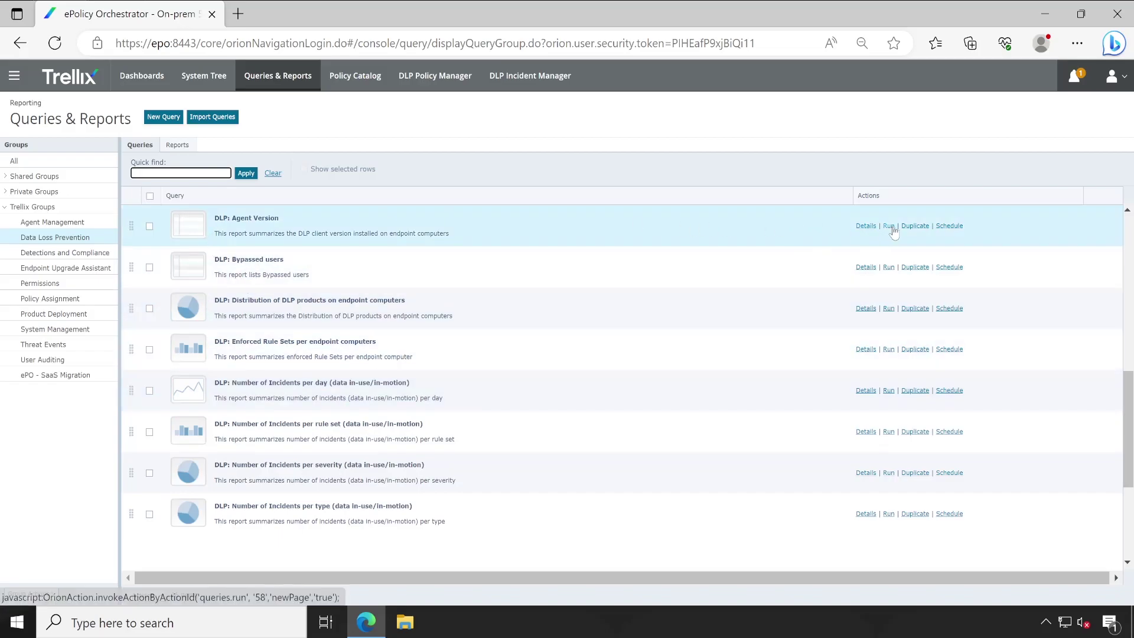
pyautogui.click(889, 226)
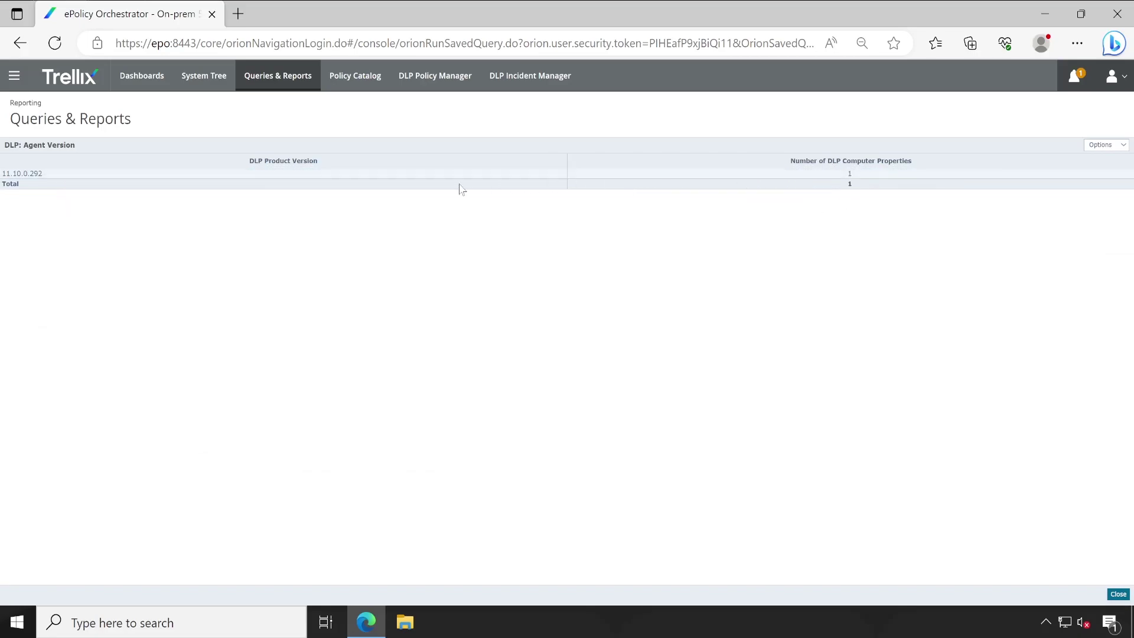
pyautogui.click(1118, 595)
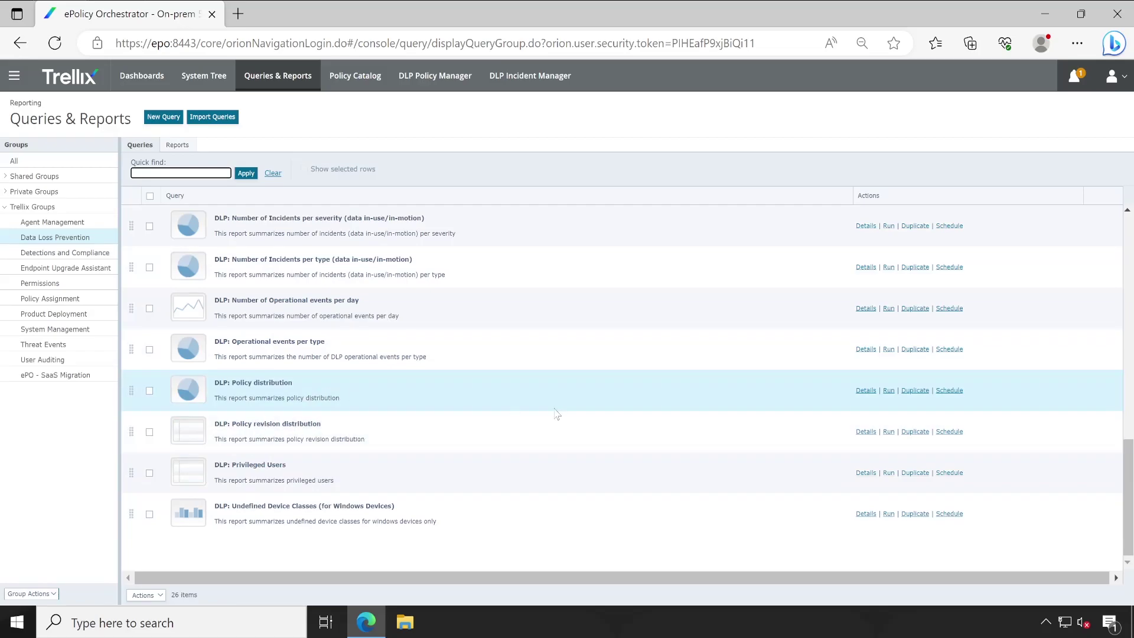
pyautogui.scroll(5, 360, 464)
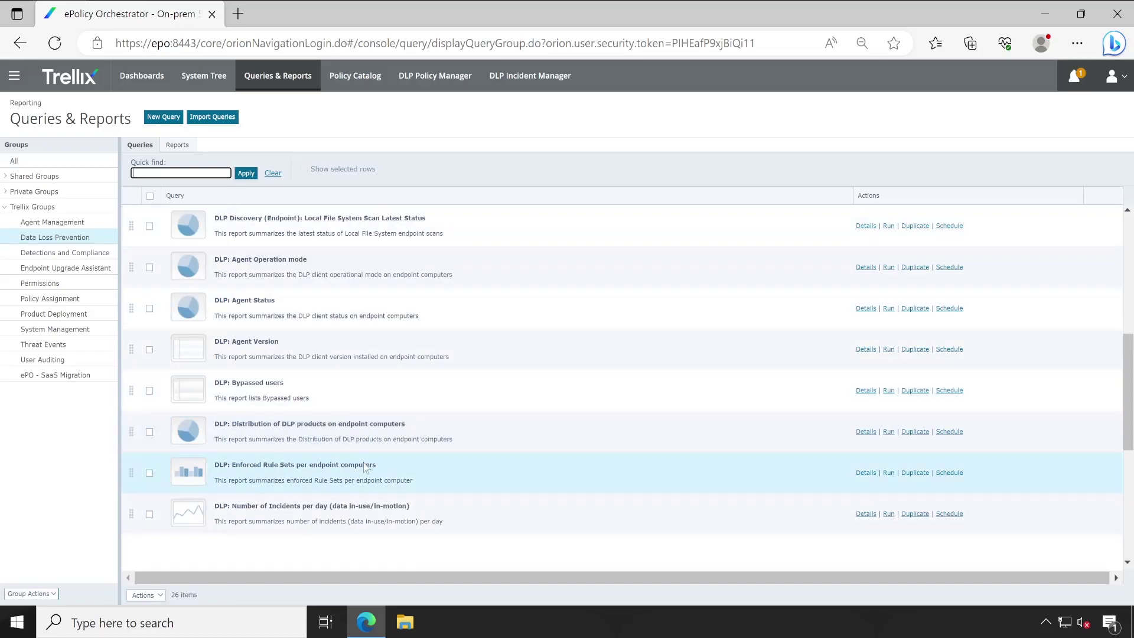
pyautogui.scroll(-3, 365, 467)
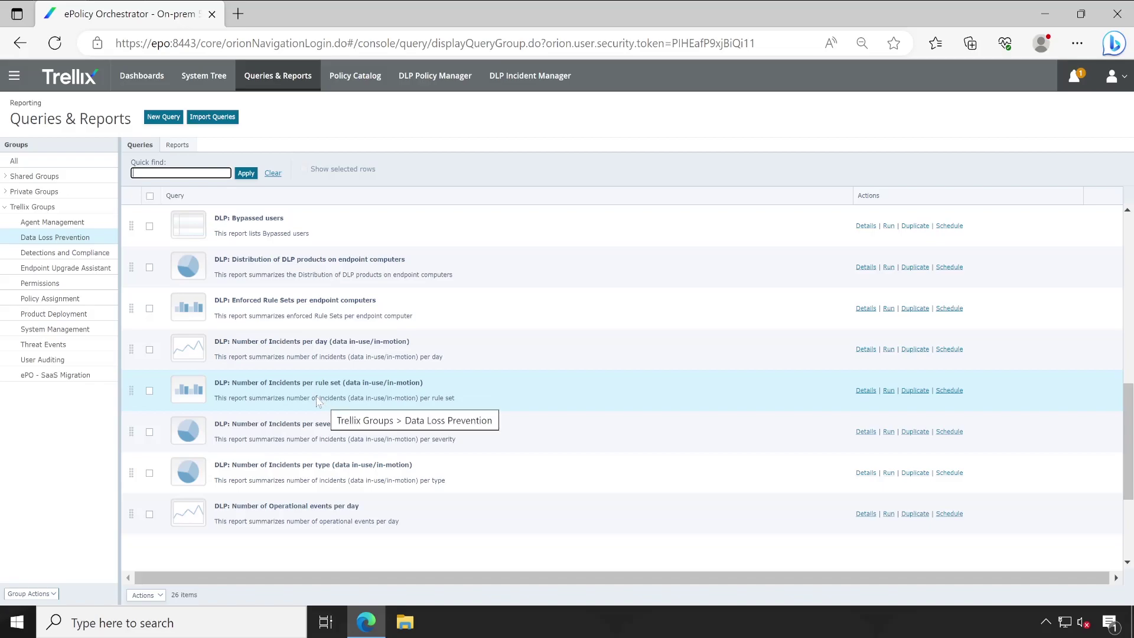
pyautogui.scroll(-3, 528, 431)
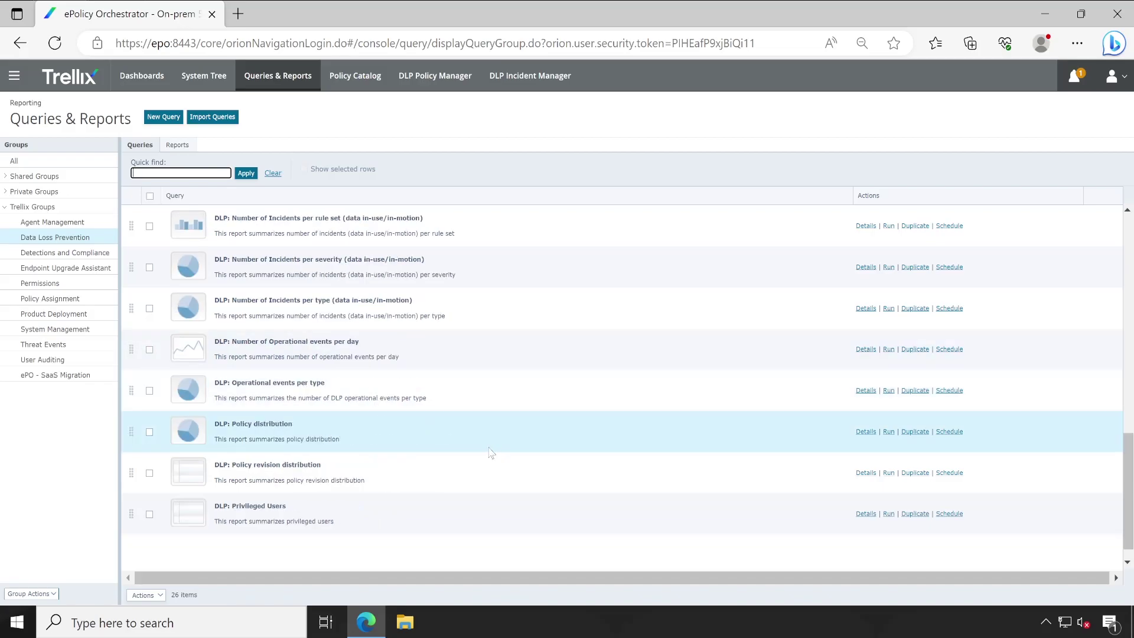
pyautogui.scroll(6, 494, 520)
pyautogui.scroll(-5, 490, 453)
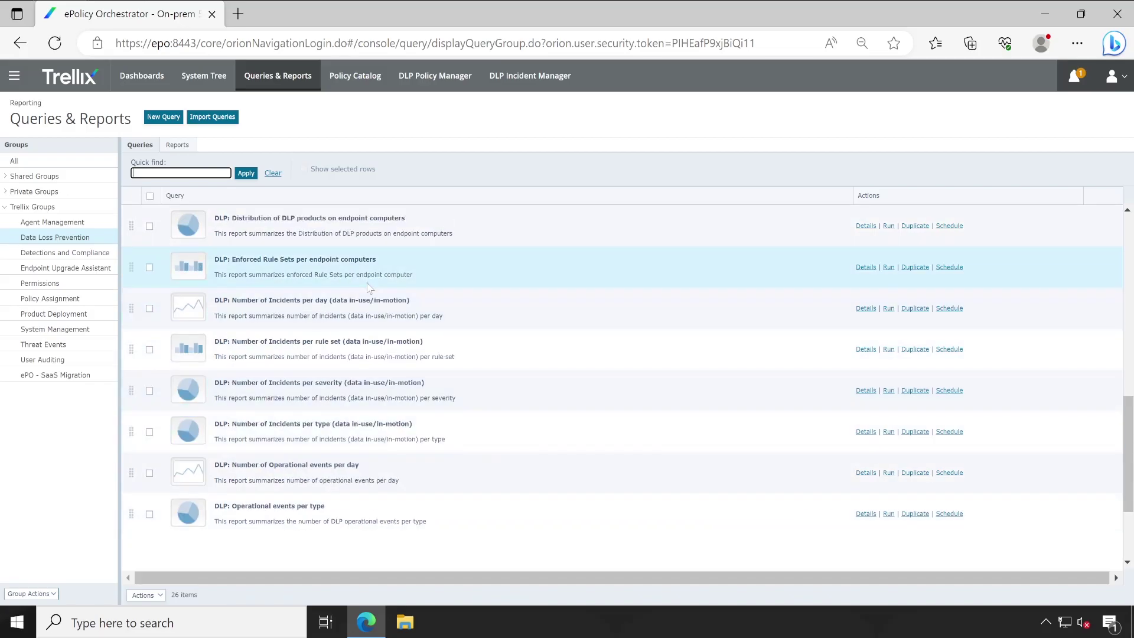
pyautogui.scroll(5, 413, 452)
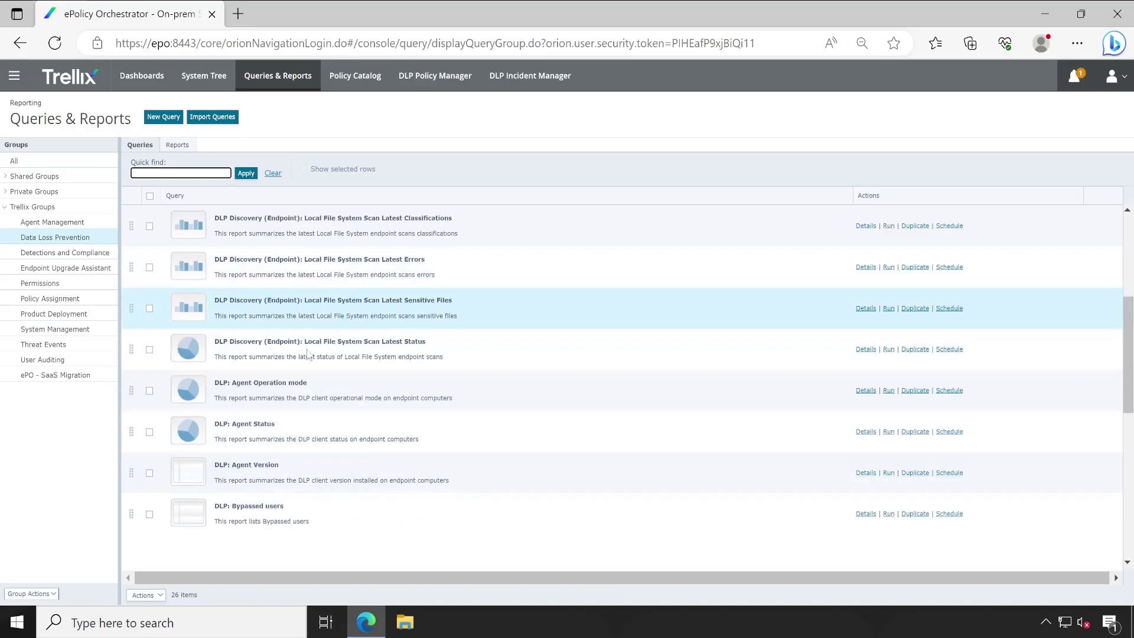
pyautogui.scroll(-10, 365, 433)
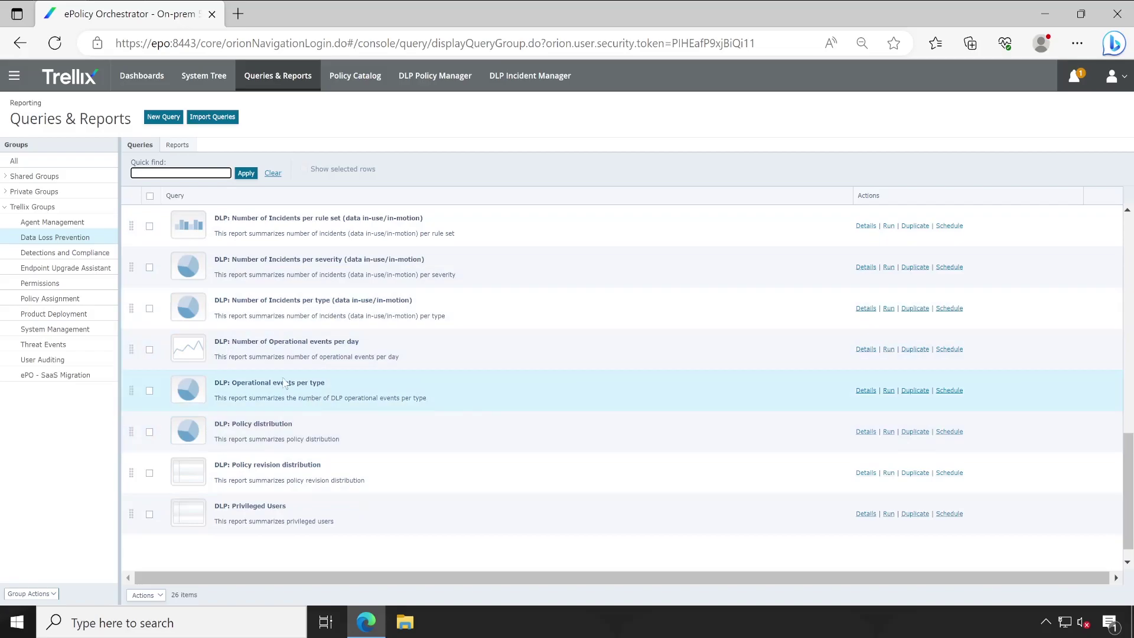
pyautogui.scroll(5, 555, 440)
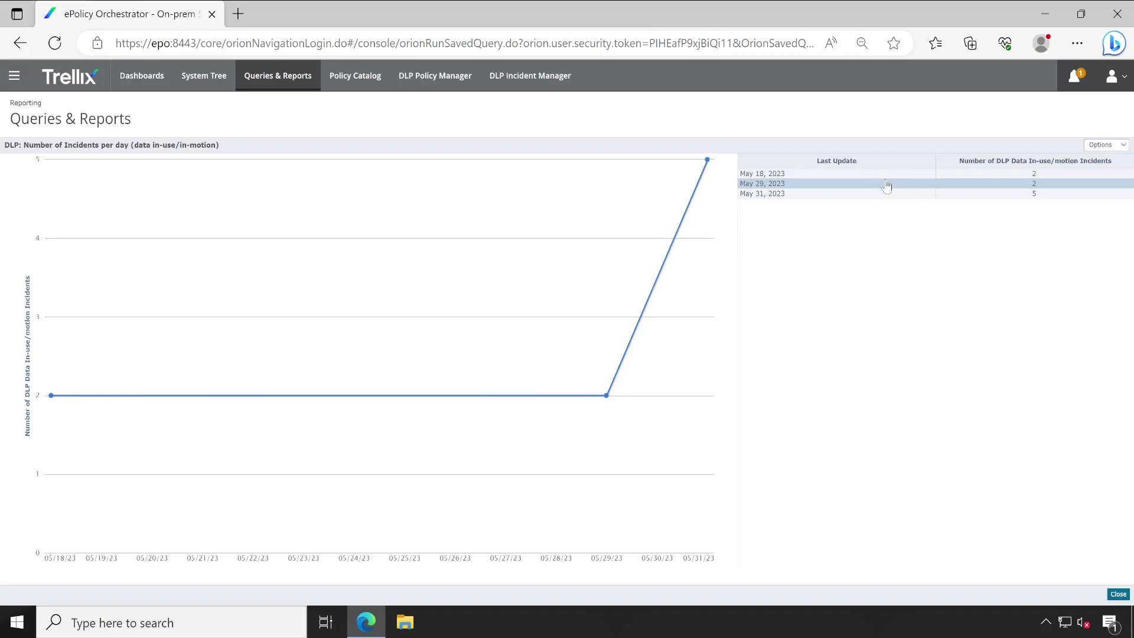
pyautogui.click(1124, 598)
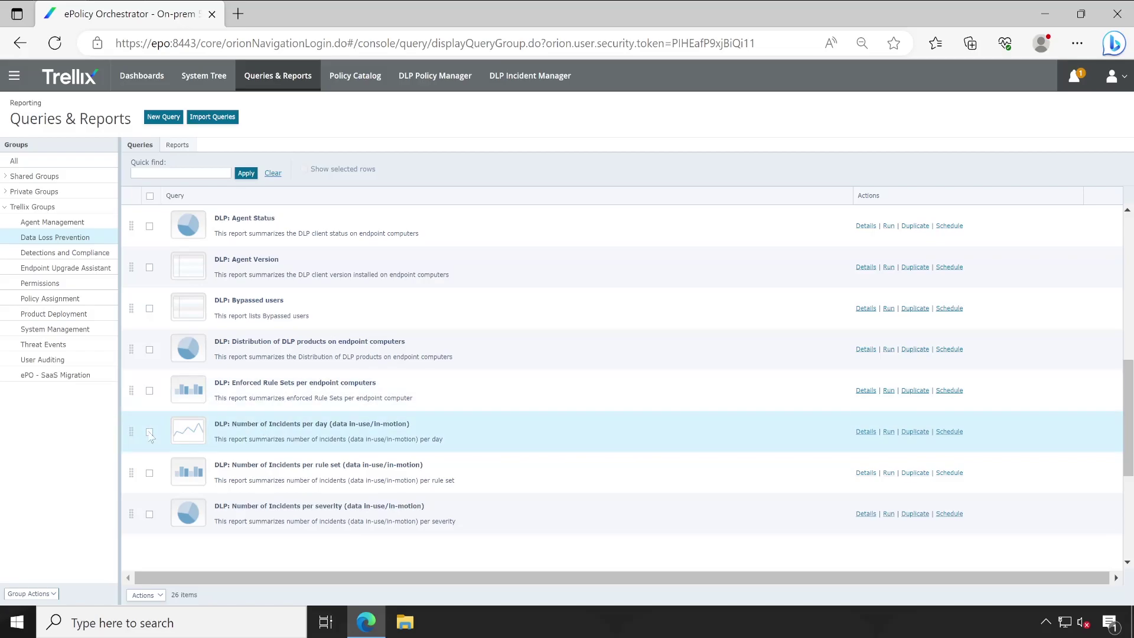
# Duplicate the Number of Incidents per day query as 'Test- ' copy into group DLP Reports.
pyautogui.click(150, 431)
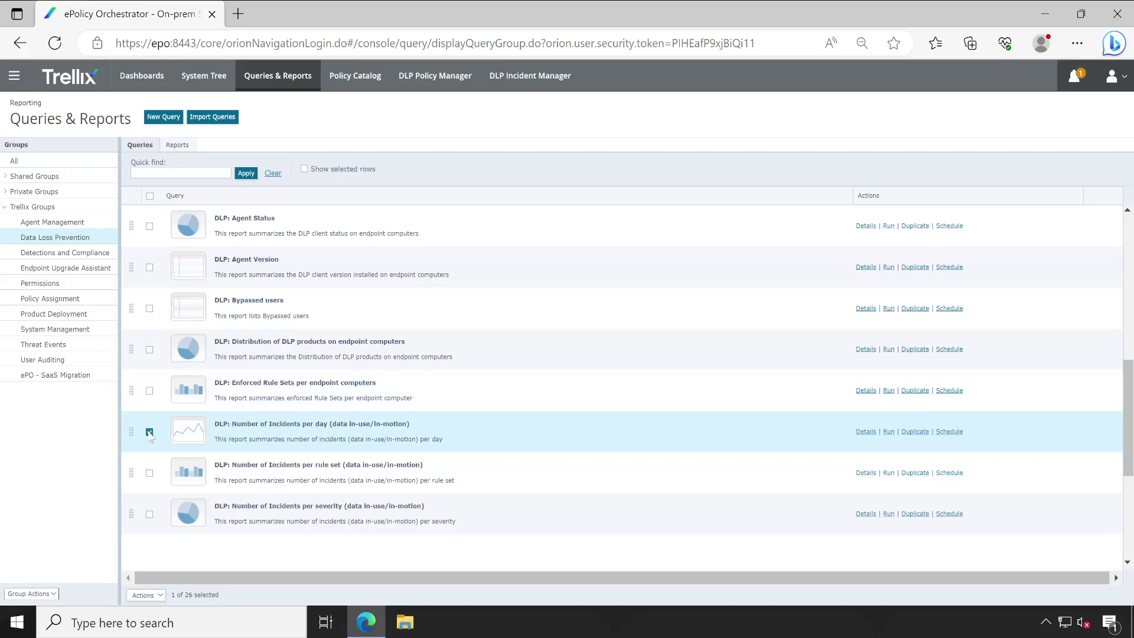
pyautogui.click(913, 434)
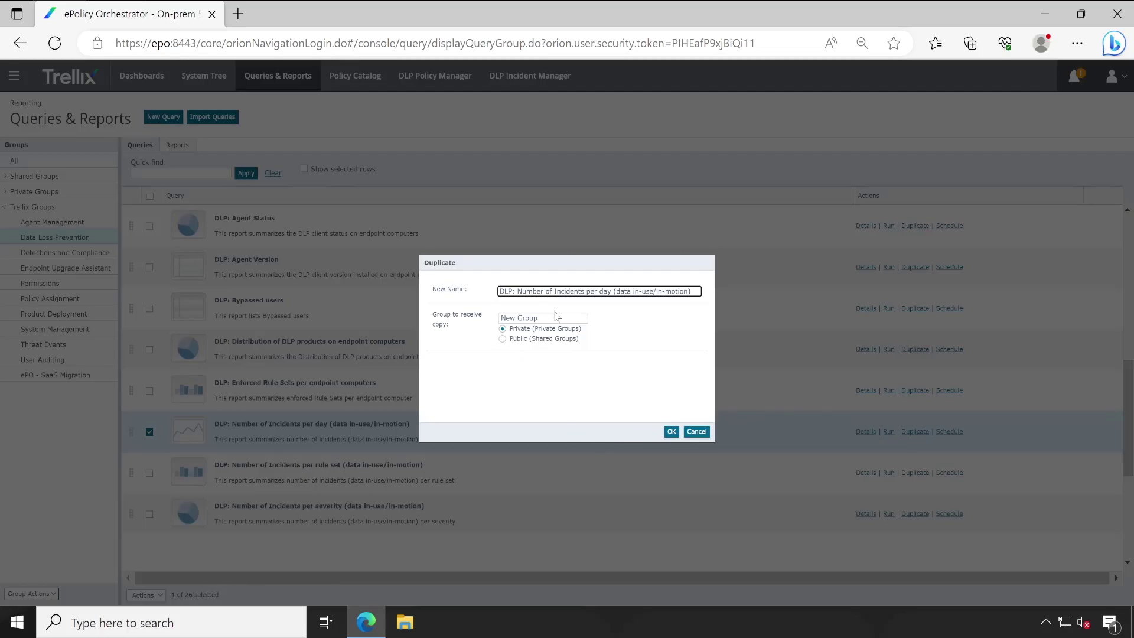
pyautogui.press('Tab')
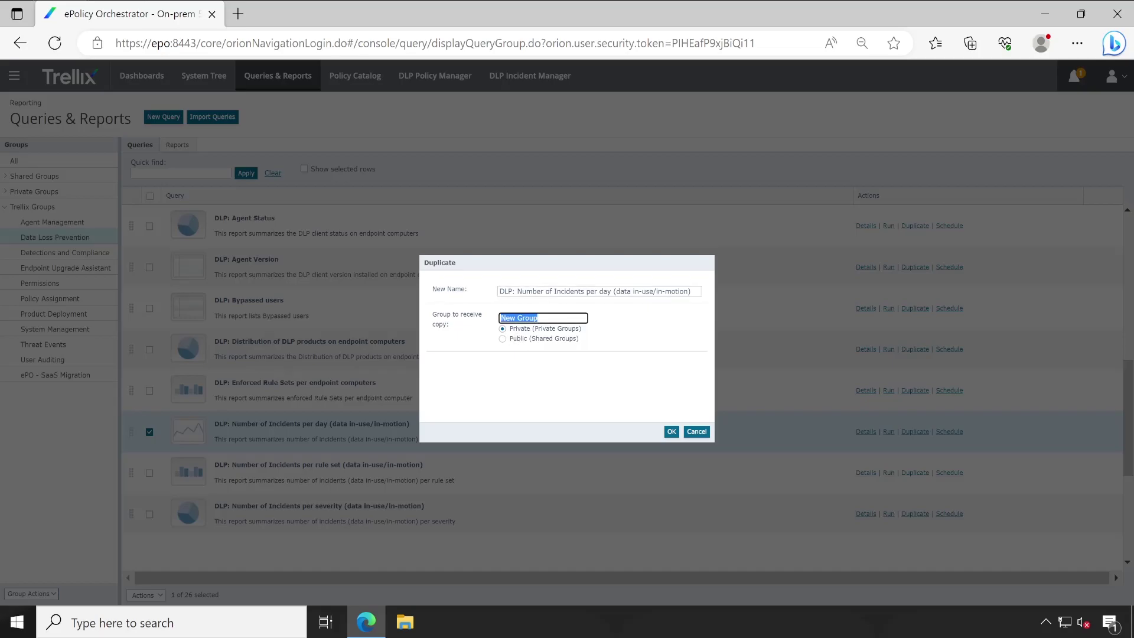
pyautogui.write('DLP Reports')
pyautogui.click(500, 291)
pyautogui.write('Test-')
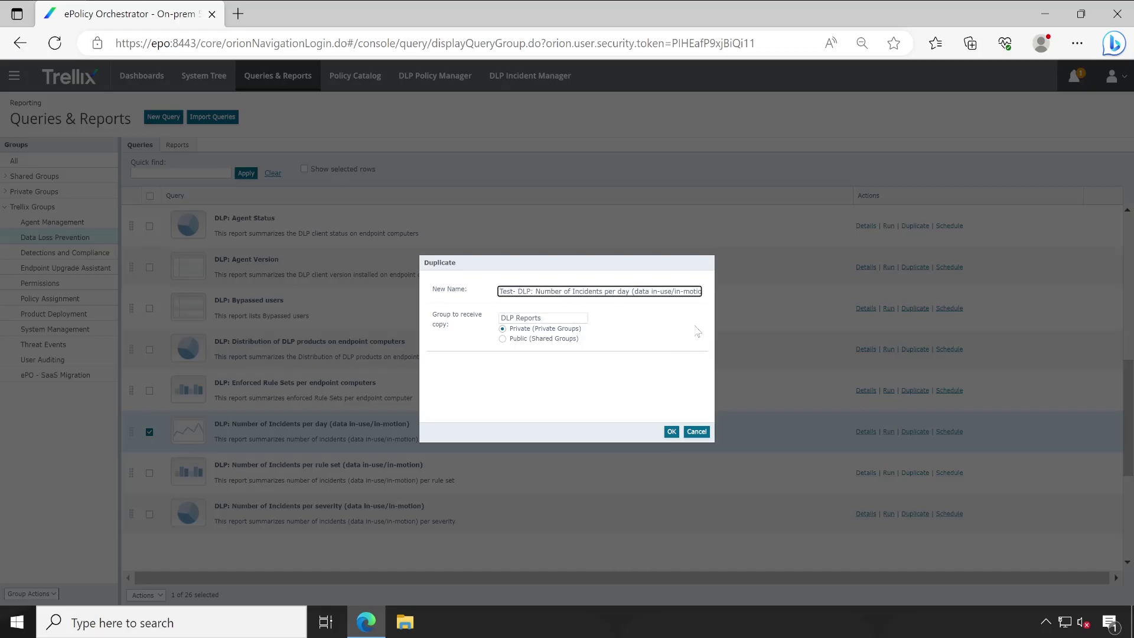
pyautogui.moveTo(681, 291); pyautogui.dragTo(749, 286)
pyautogui.click(672, 432)
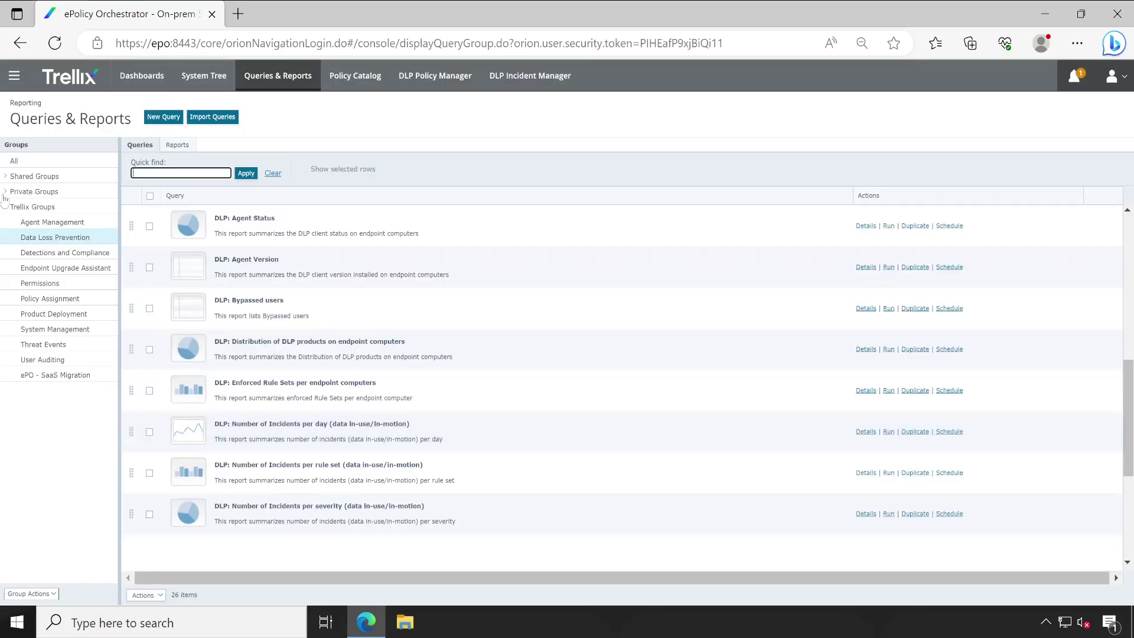
# Open Private Groups > DLP Reports and edit the Test- query.
pyautogui.click(5, 192)
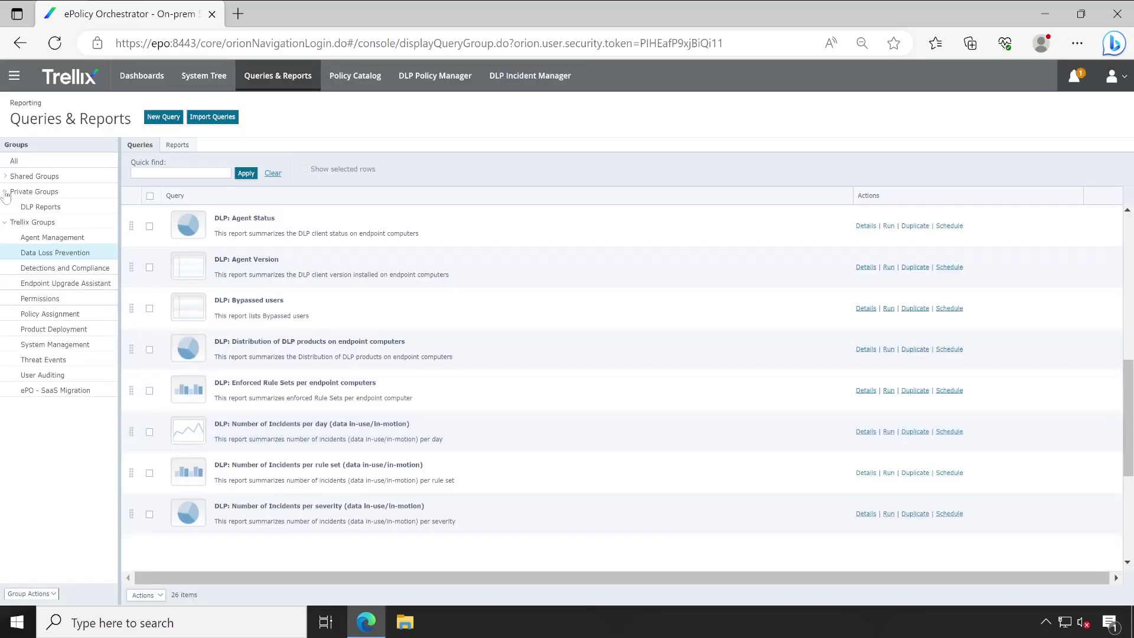
pyautogui.click(45, 208)
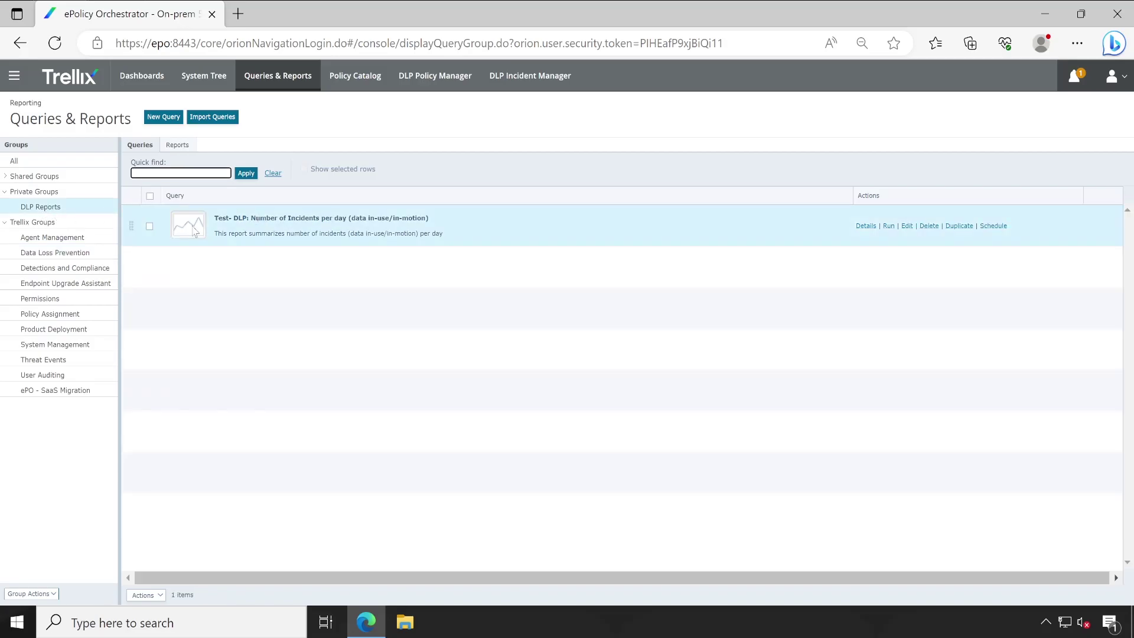
pyautogui.click(908, 227)
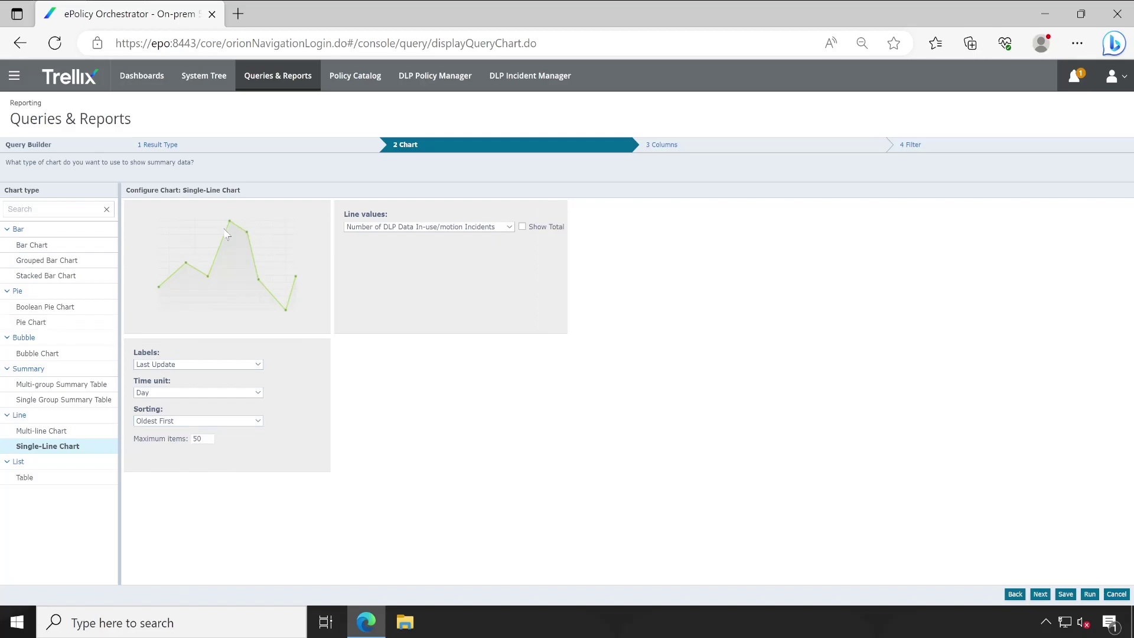
# Try several chart types, including Pie Chart, then settle on the Single-Line Chart.
pyautogui.click(43, 435)
pyautogui.click(59, 400)
pyautogui.click(28, 369)
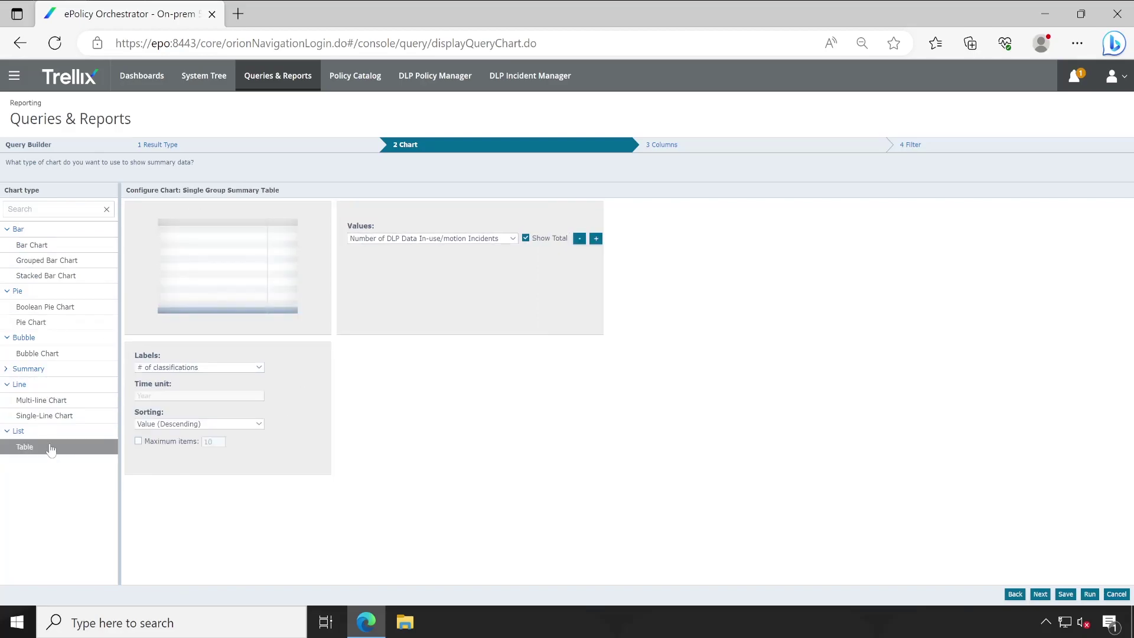
pyautogui.click(54, 415)
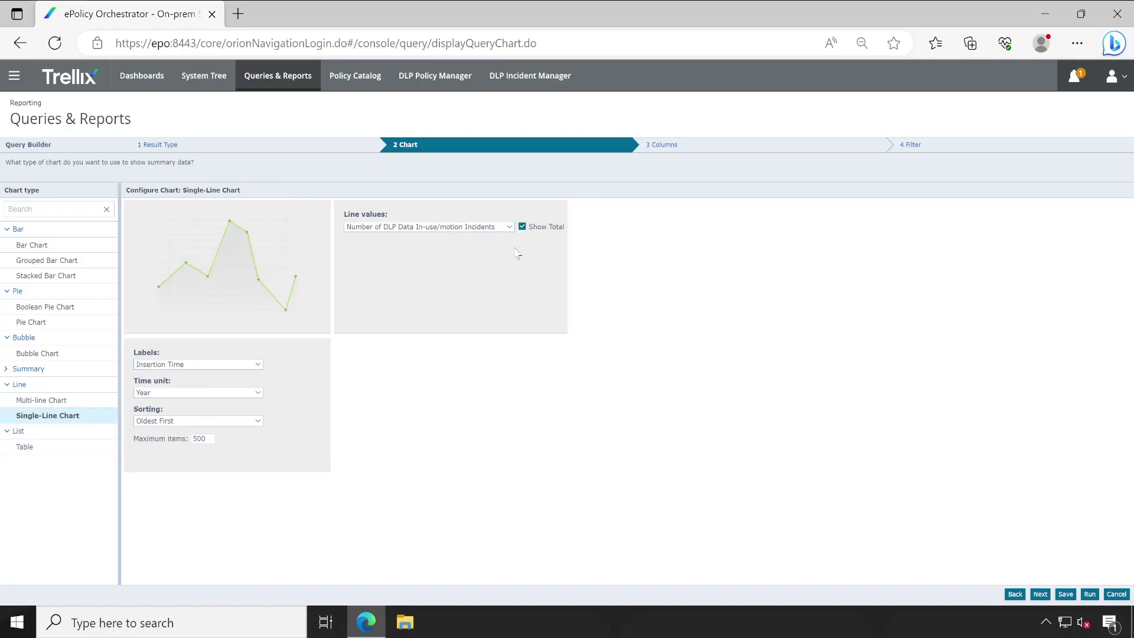
pyautogui.click(50, 323)
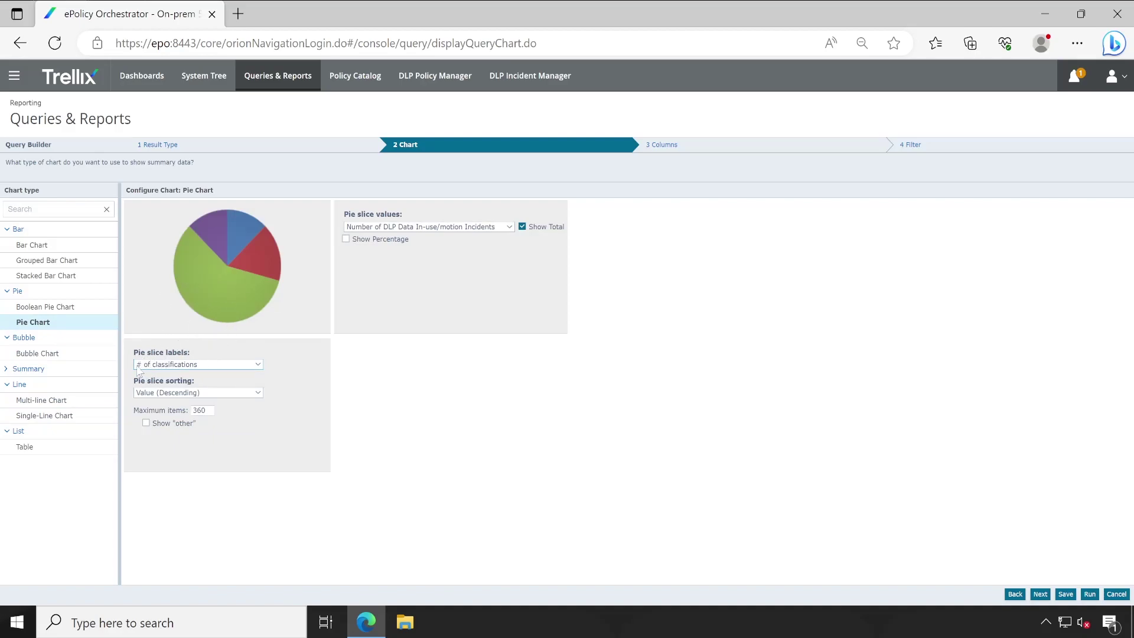
pyautogui.click(56, 420)
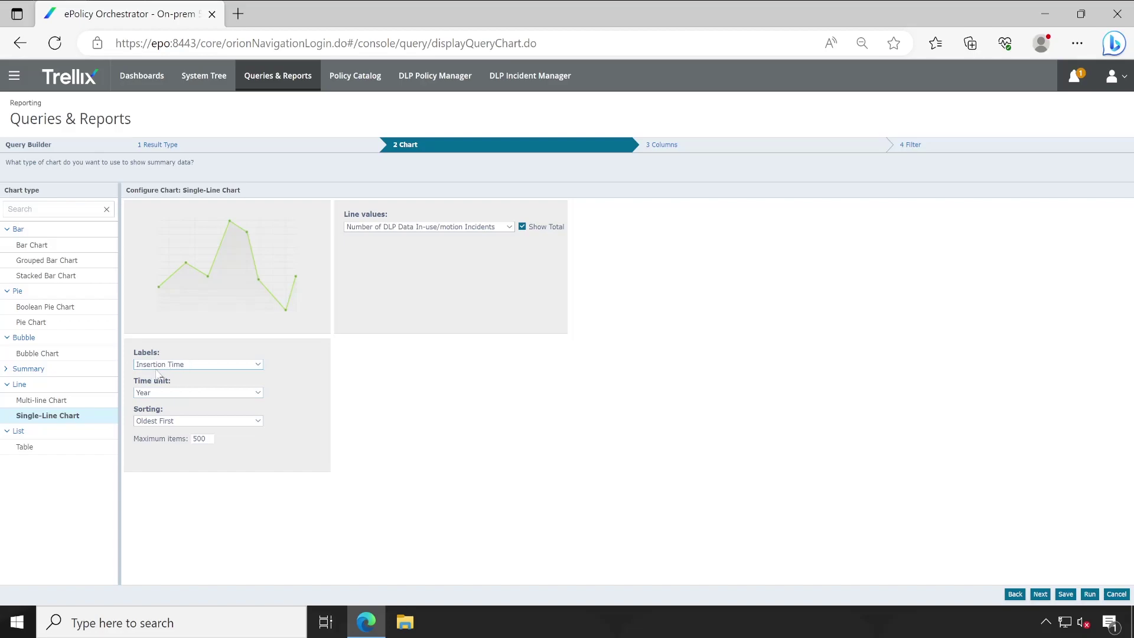
pyautogui.click(68, 321)
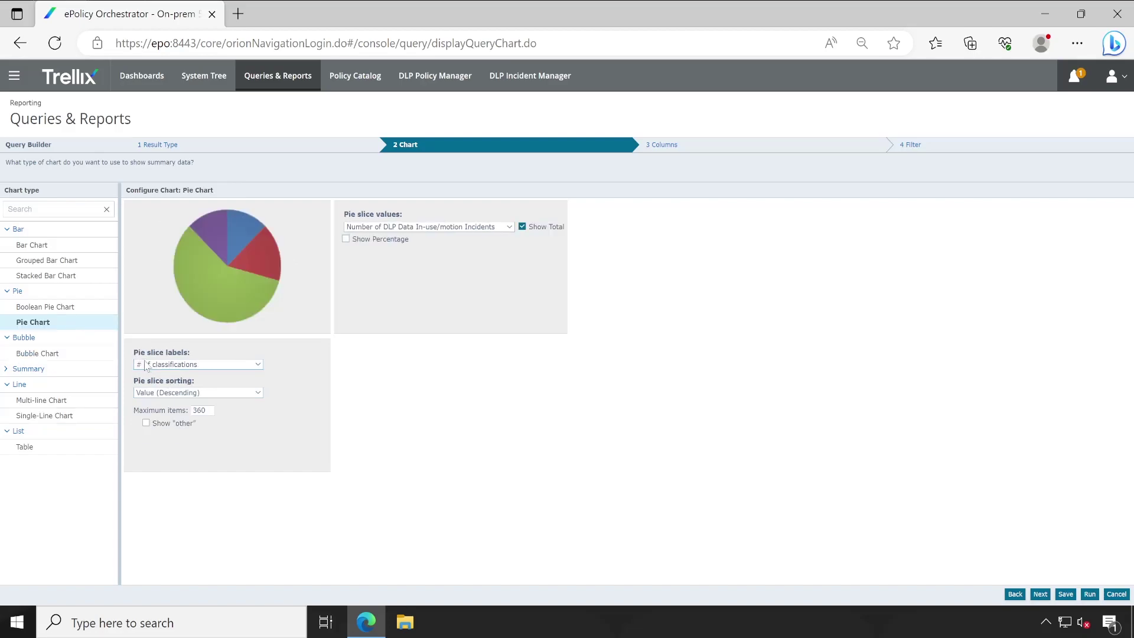
pyautogui.click(194, 364)
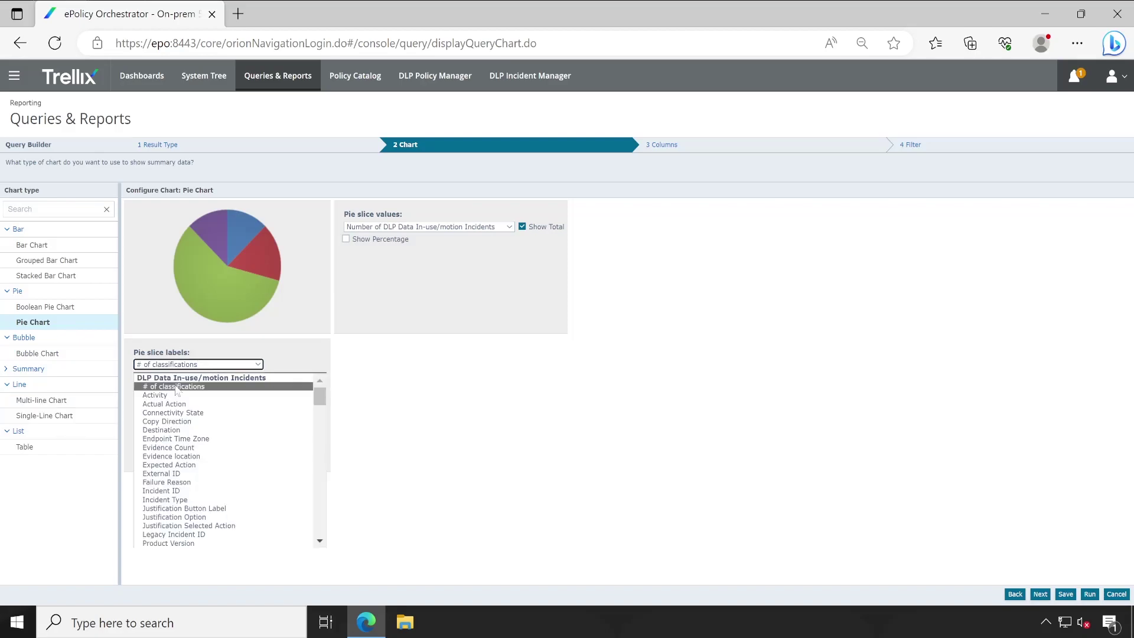
pyautogui.click(412, 389)
pyautogui.click(47, 415)
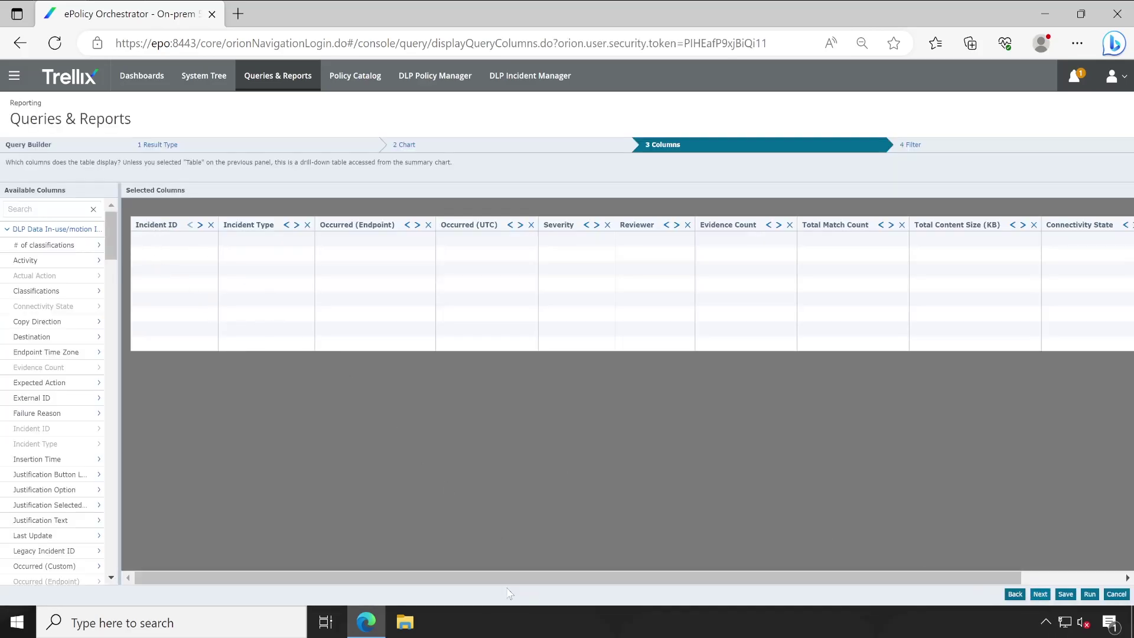
# On the Filter step, set the Insertion Time comparison to 'Is within the last'.
pyautogui.hscroll(2, 496, 579)
pyautogui.hscroll(-2, 363, 530)
pyautogui.moveTo(110, 243); pyautogui.dragTo(111, 403)
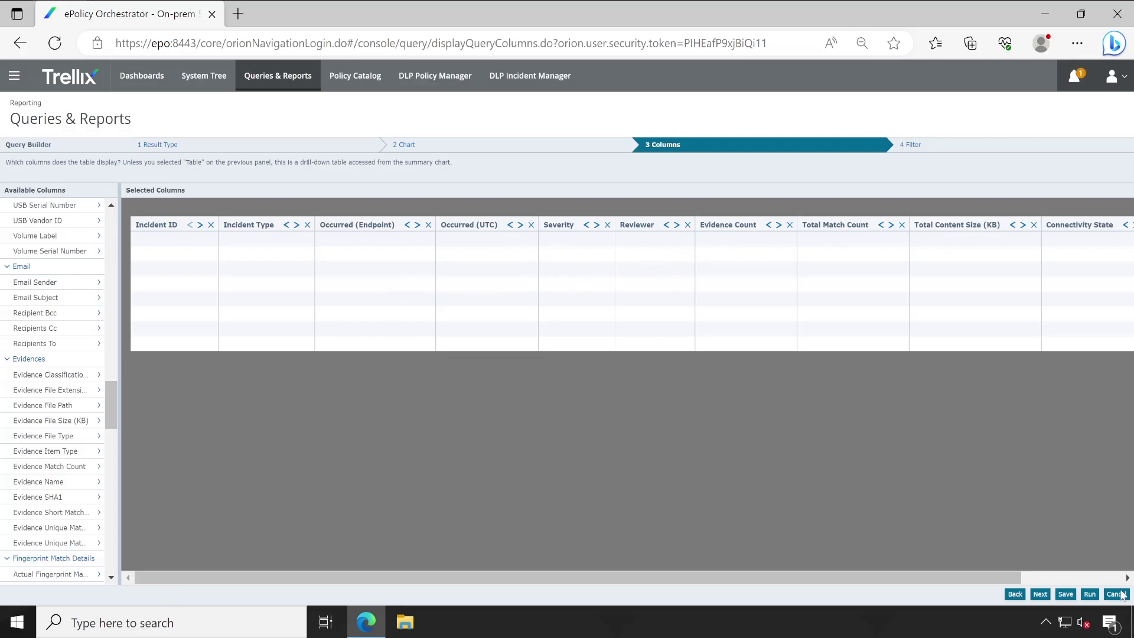
pyautogui.click(1040, 595)
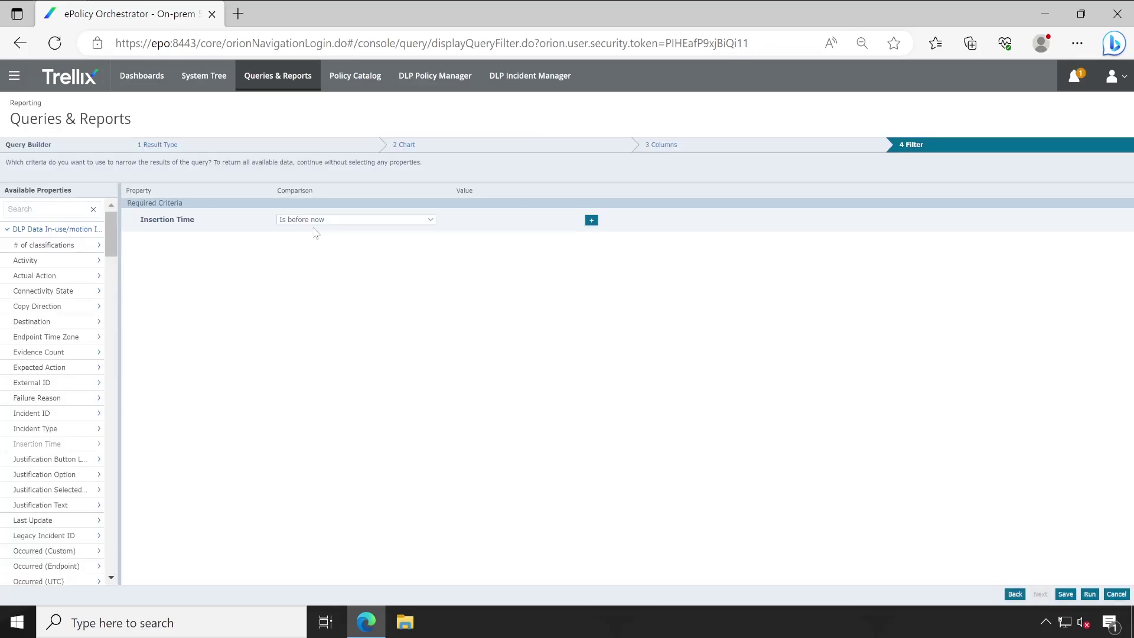
pyautogui.click(365, 222)
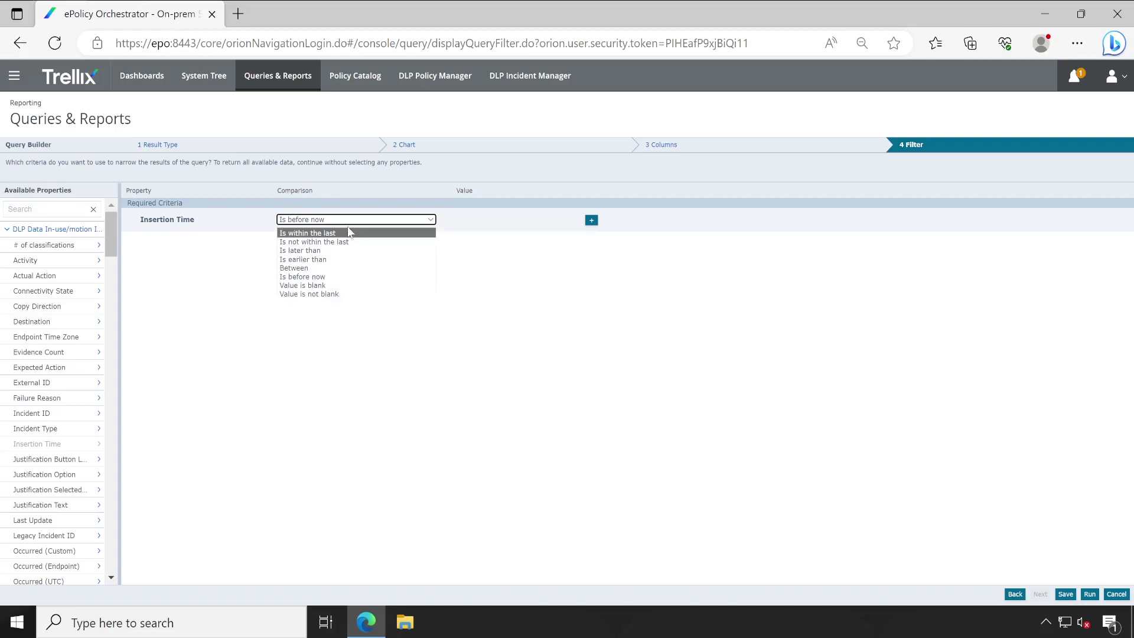
pyautogui.press('Escape')
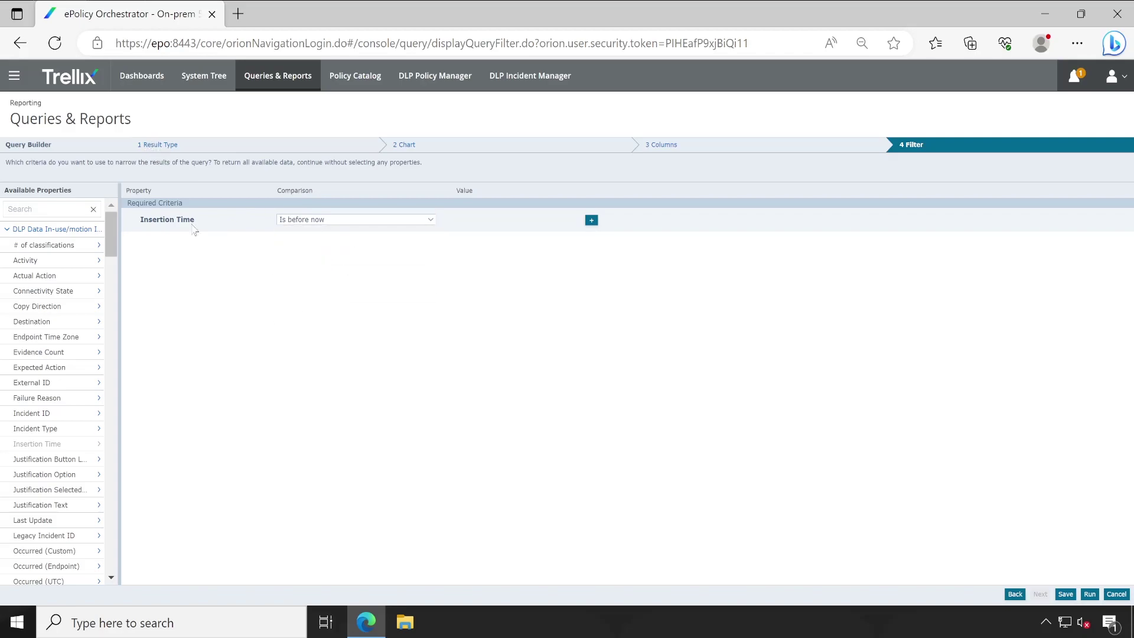
pyautogui.click(325, 227)
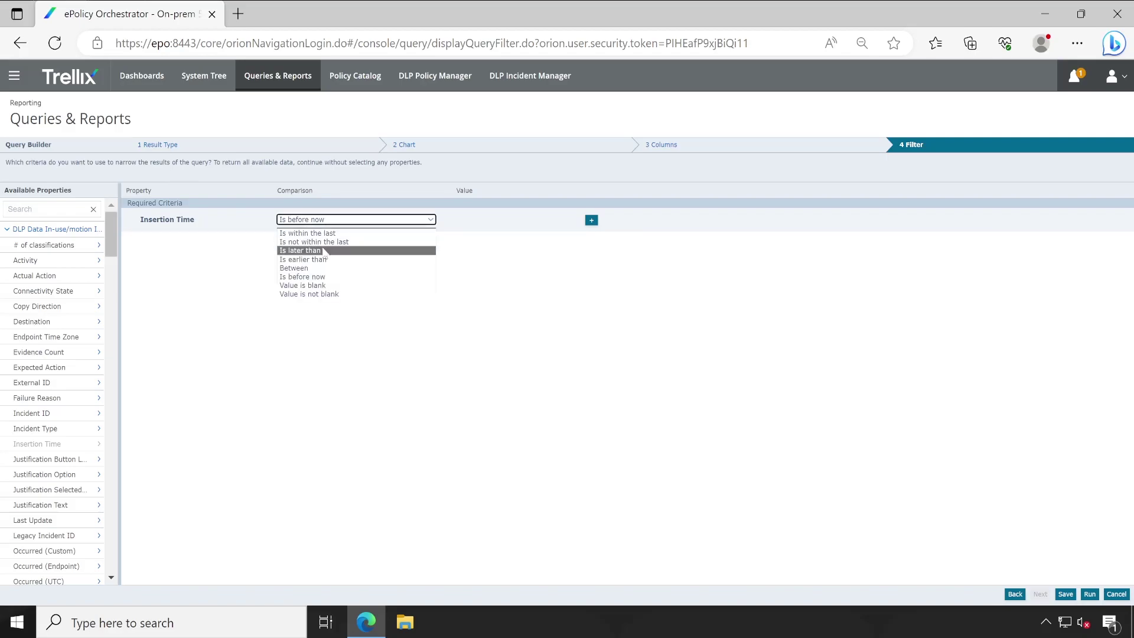
pyautogui.click(364, 234)
# Set the Insertion Time period to 2 Months.
pyautogui.click(500, 221)
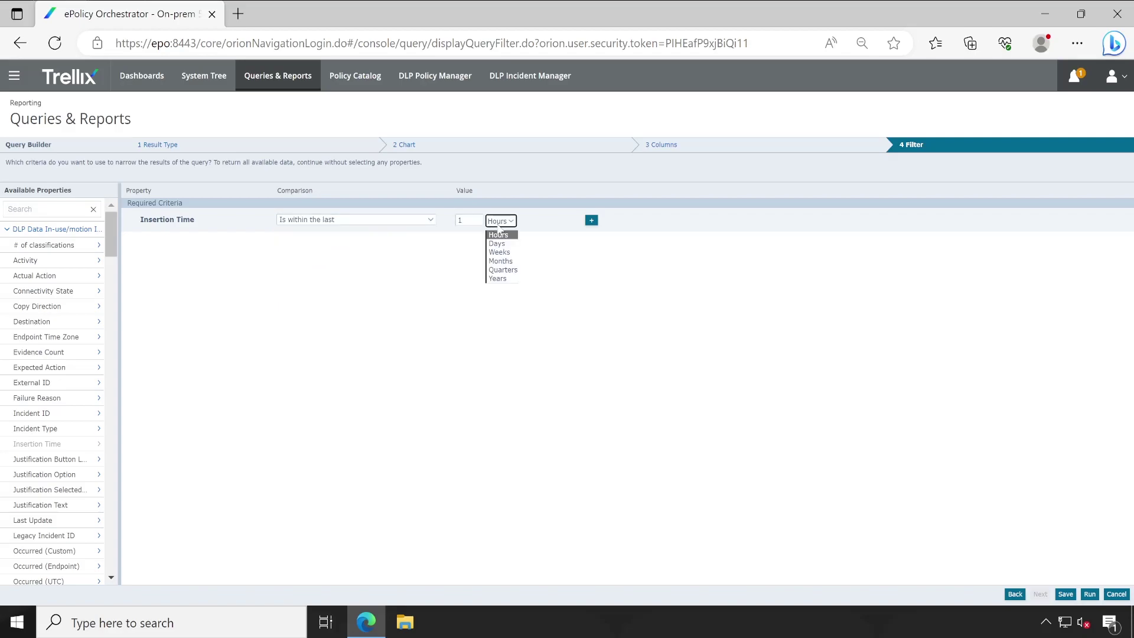
pyautogui.click(499, 259)
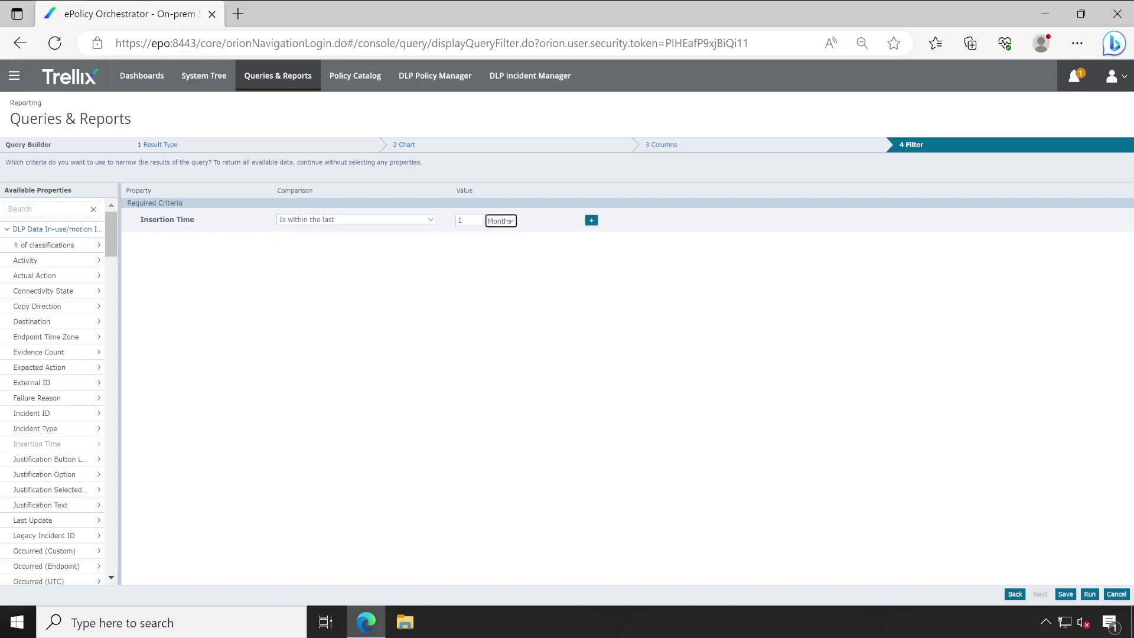
pyautogui.hotkey('shift', 'Tab')
pyautogui.click(515, 312)
pyautogui.click(469, 220)
pyautogui.write('2')
pyautogui.click(372, 220)
# Save the Test- query in the DLP Reports group.
pyautogui.click(766, 326)
pyautogui.click(1066, 594)
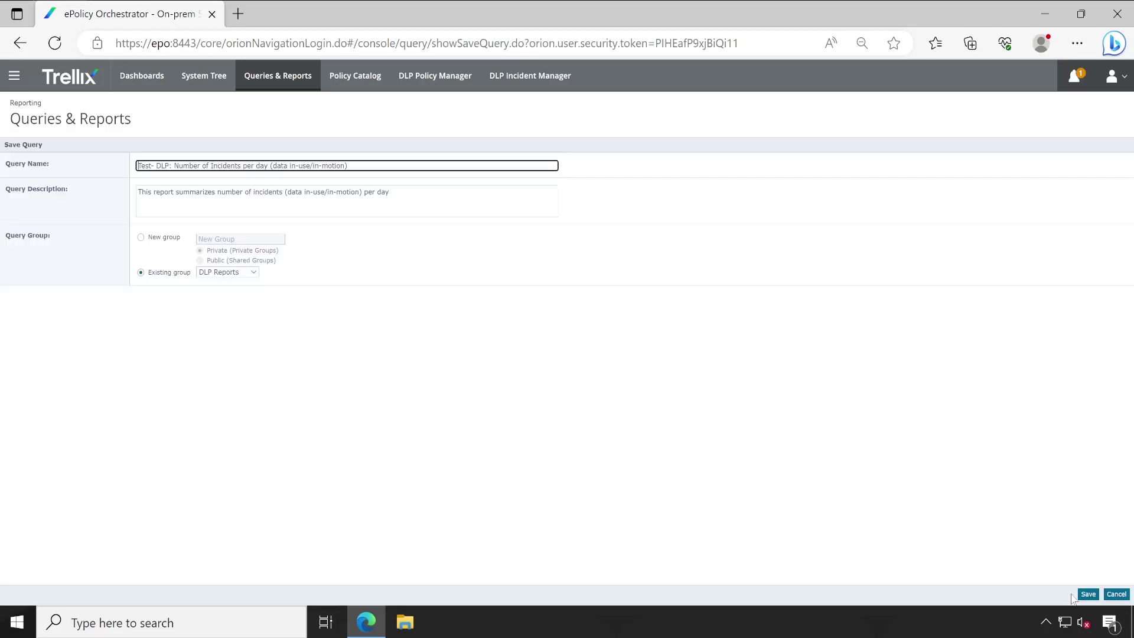
pyautogui.click(1088, 594)
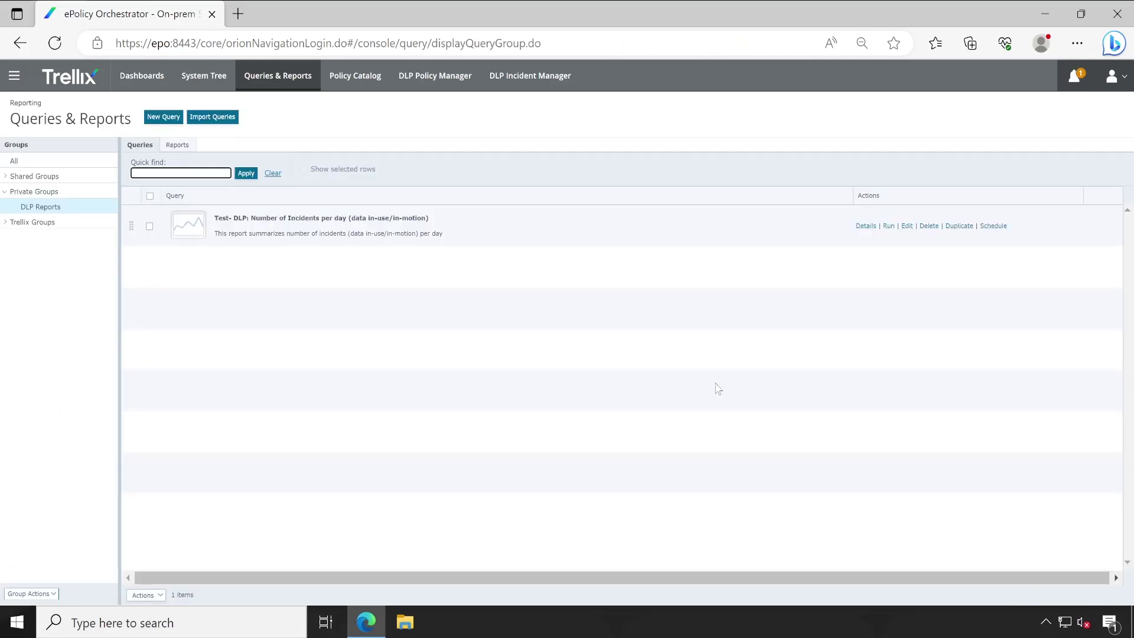
# Run the query and drill into the 49 incidents counted for 2023.
pyautogui.click(888, 228)
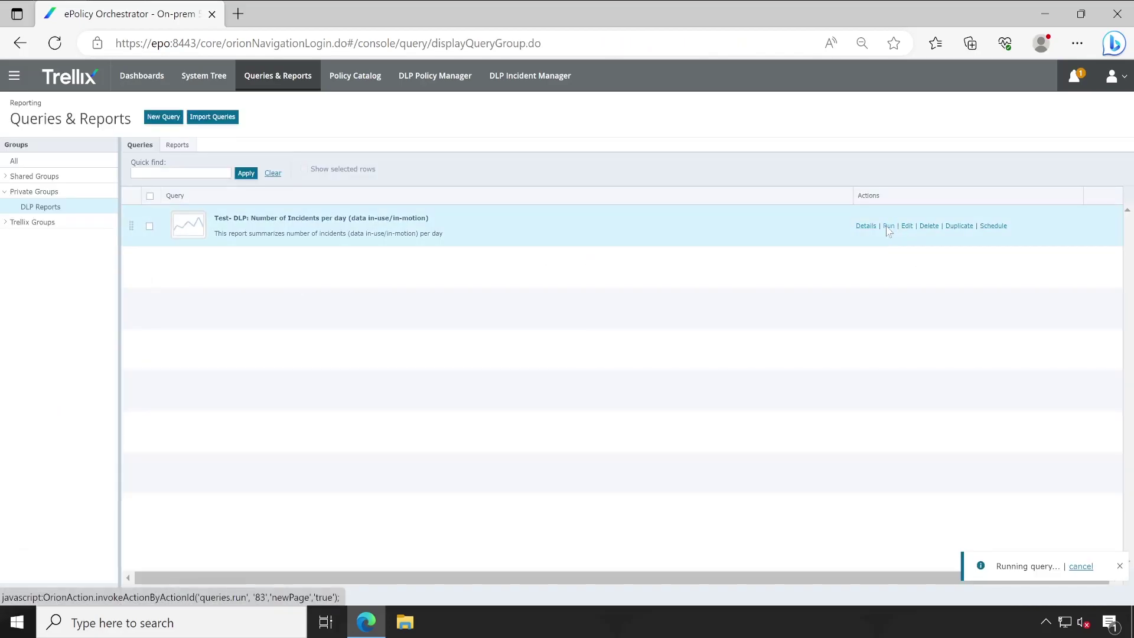
pyautogui.moveTo(764, 181)
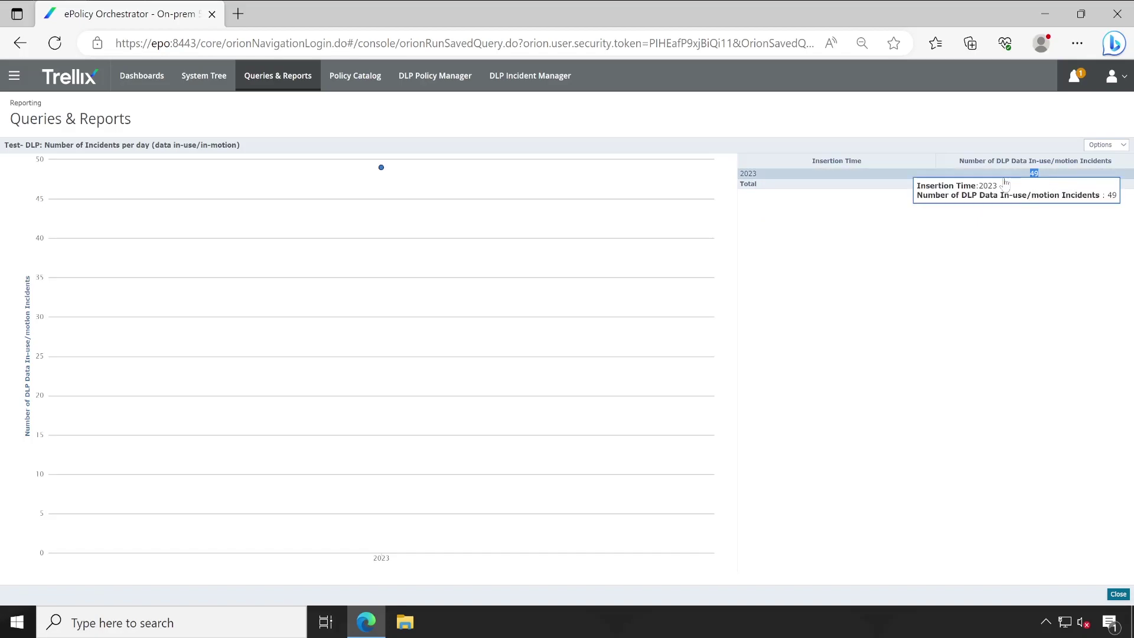
pyautogui.doubleClick(1034, 173)
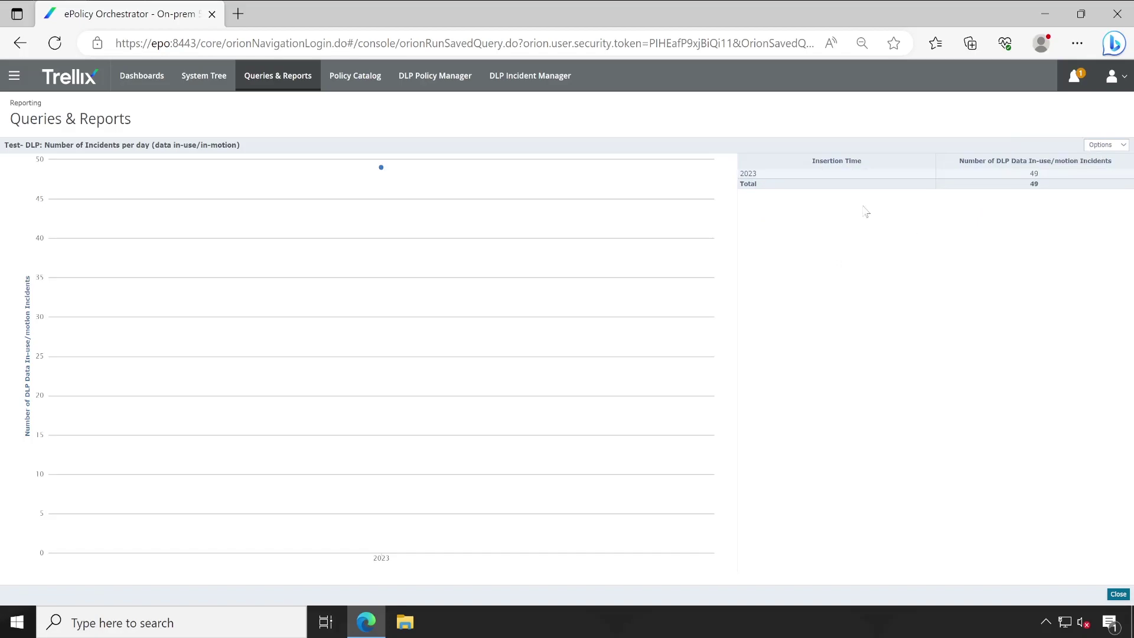
pyautogui.click(1003, 173)
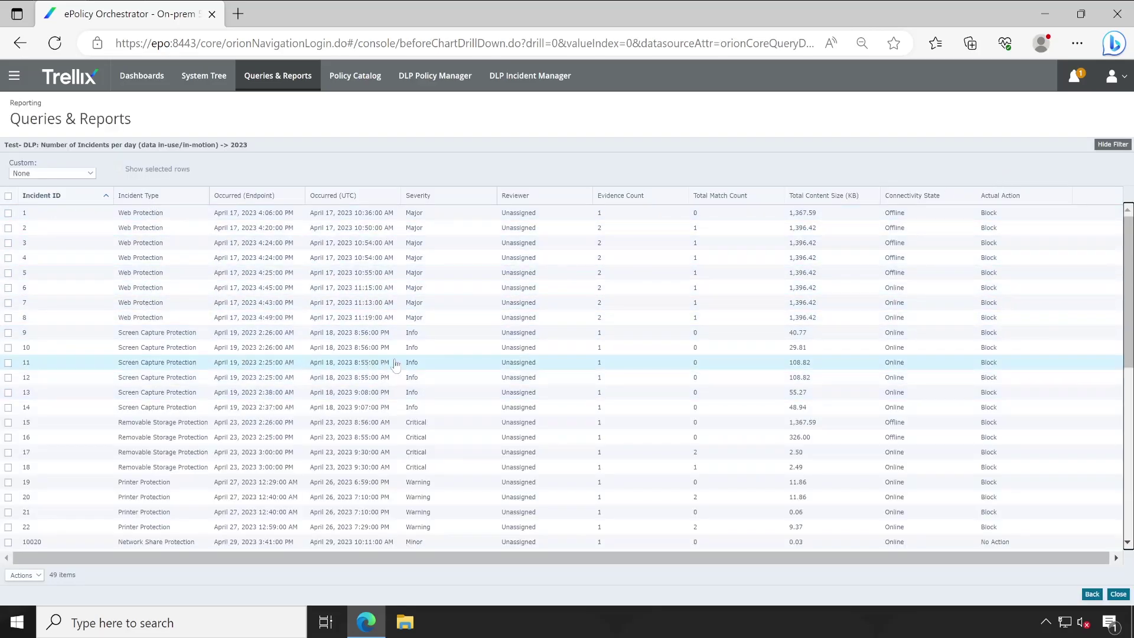
# Review the 2023 incident table, then close it to return to DLP Reports.
pyautogui.scroll(-5, 248, 313)
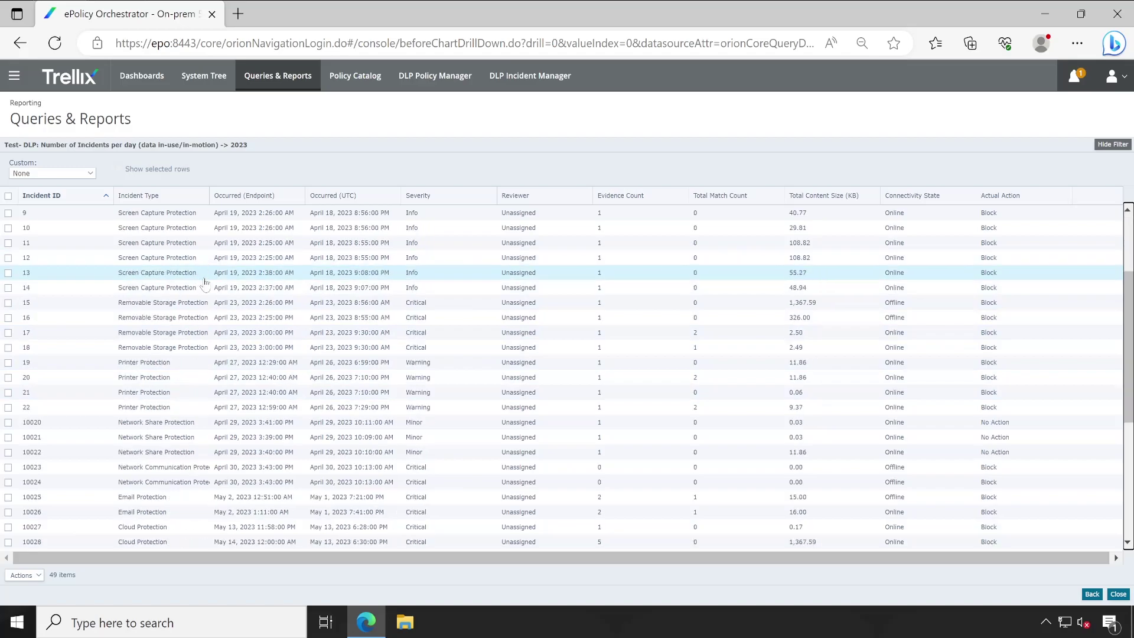
pyautogui.scroll(5, 215, 295)
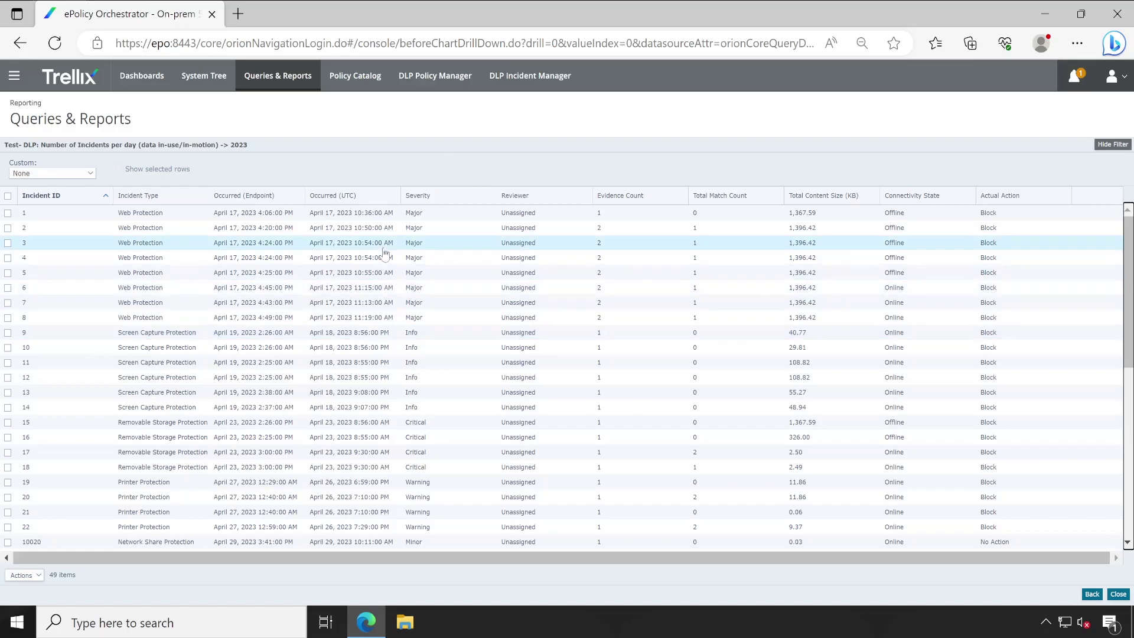
pyautogui.click(1118, 595)
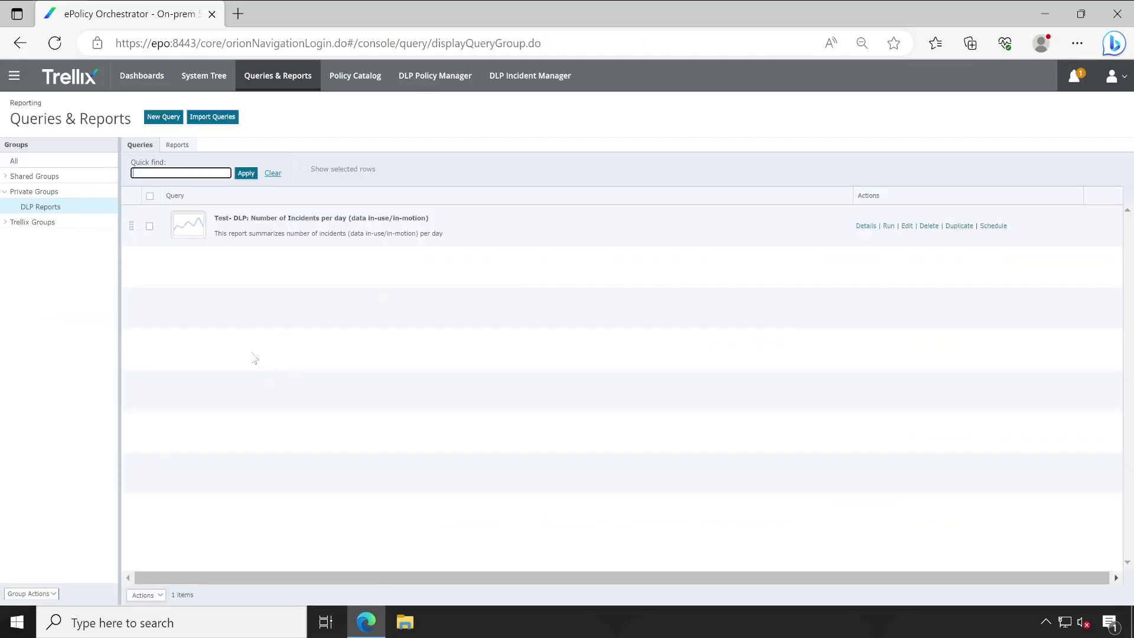
# Start a new query, browse the result type categories, and set Database Type to DLP.
pyautogui.click(166, 123)
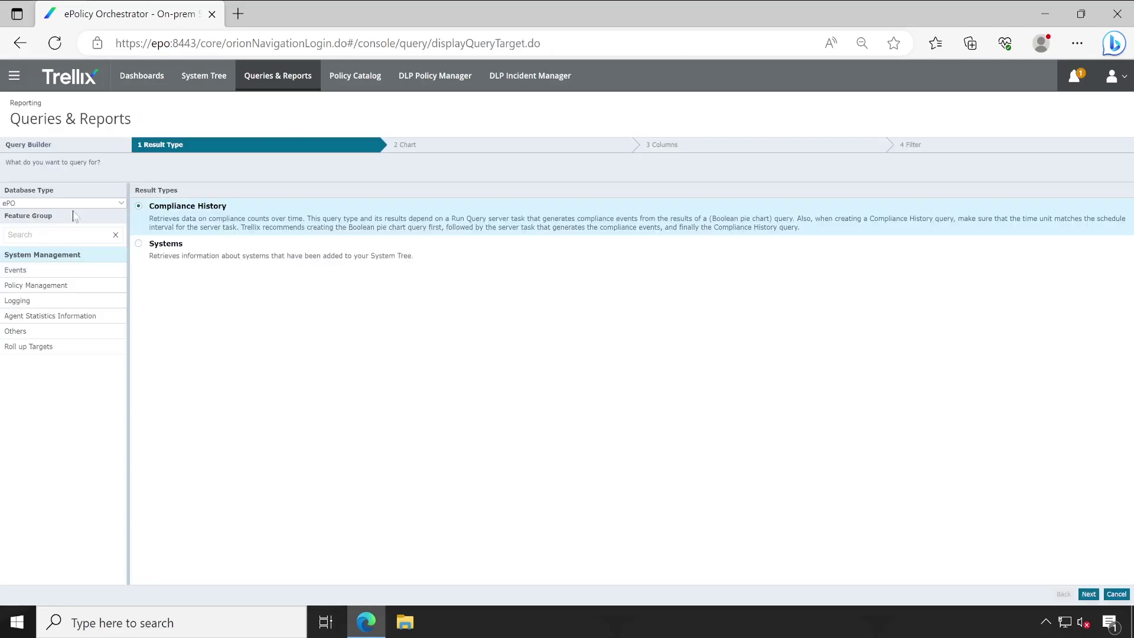
pyautogui.click(12, 270)
pyautogui.click(23, 285)
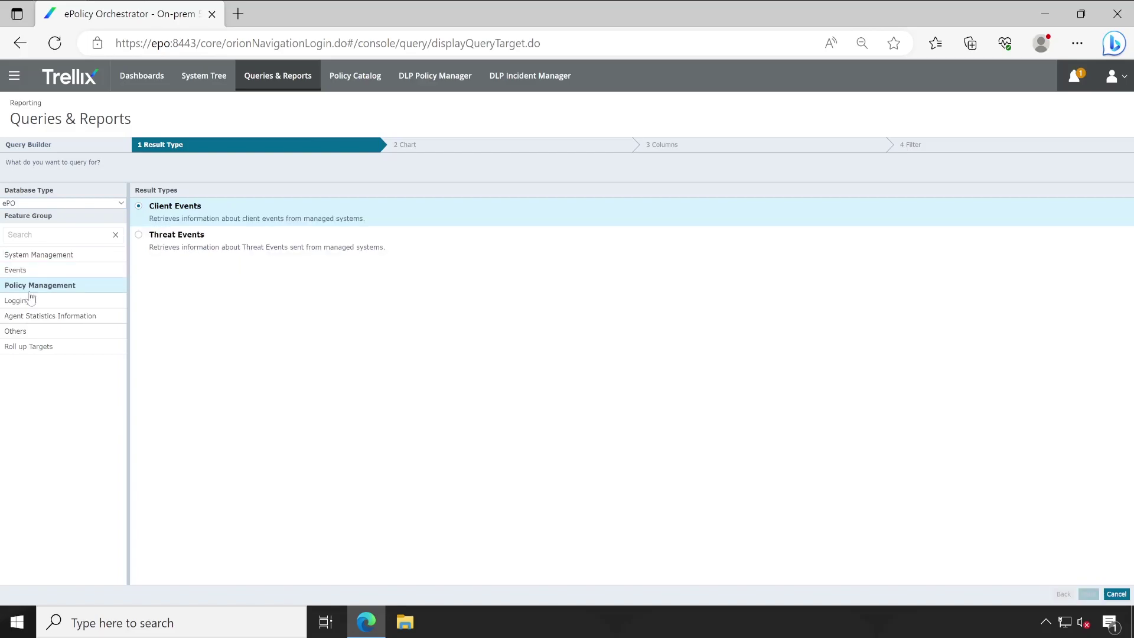
pyautogui.click(29, 301)
pyautogui.click(45, 318)
pyautogui.click(46, 332)
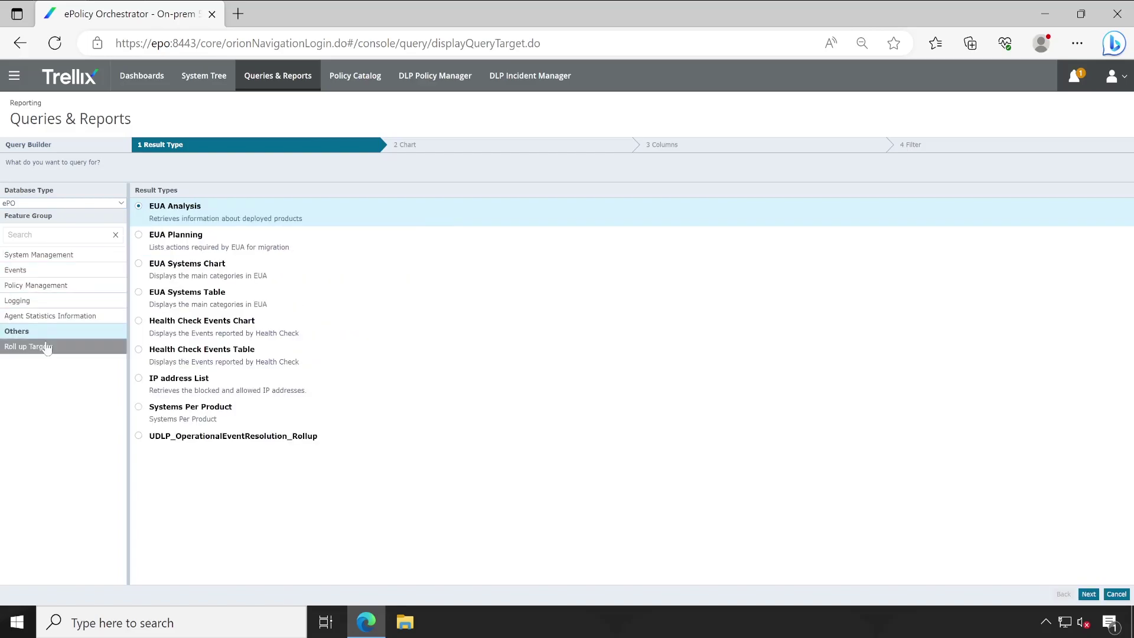
pyautogui.click(46, 347)
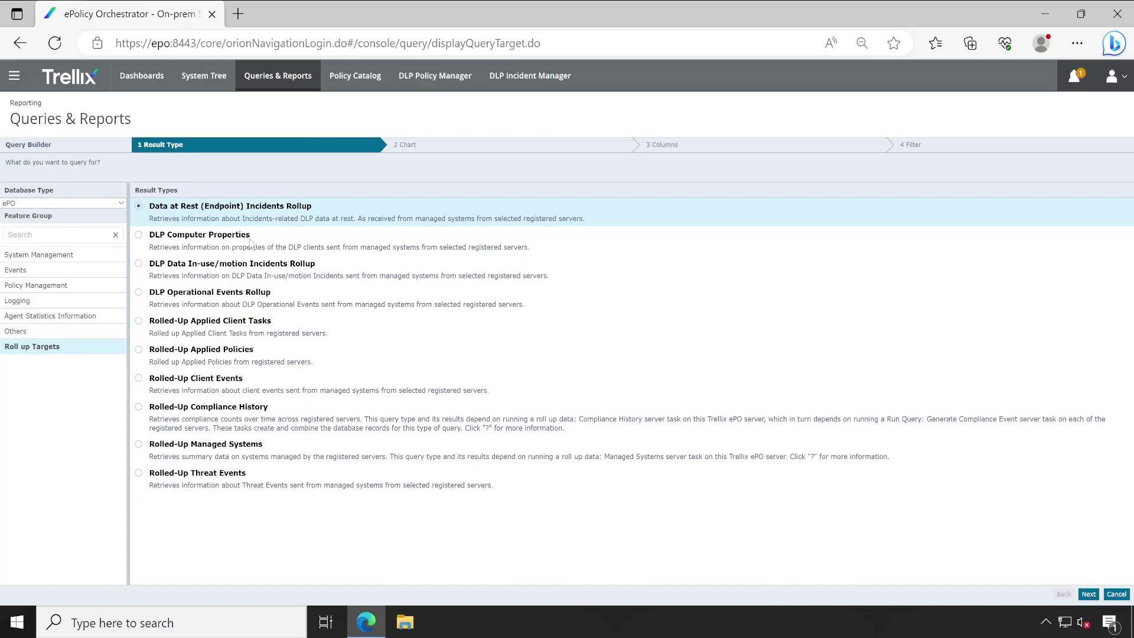
pyautogui.click(62, 205)
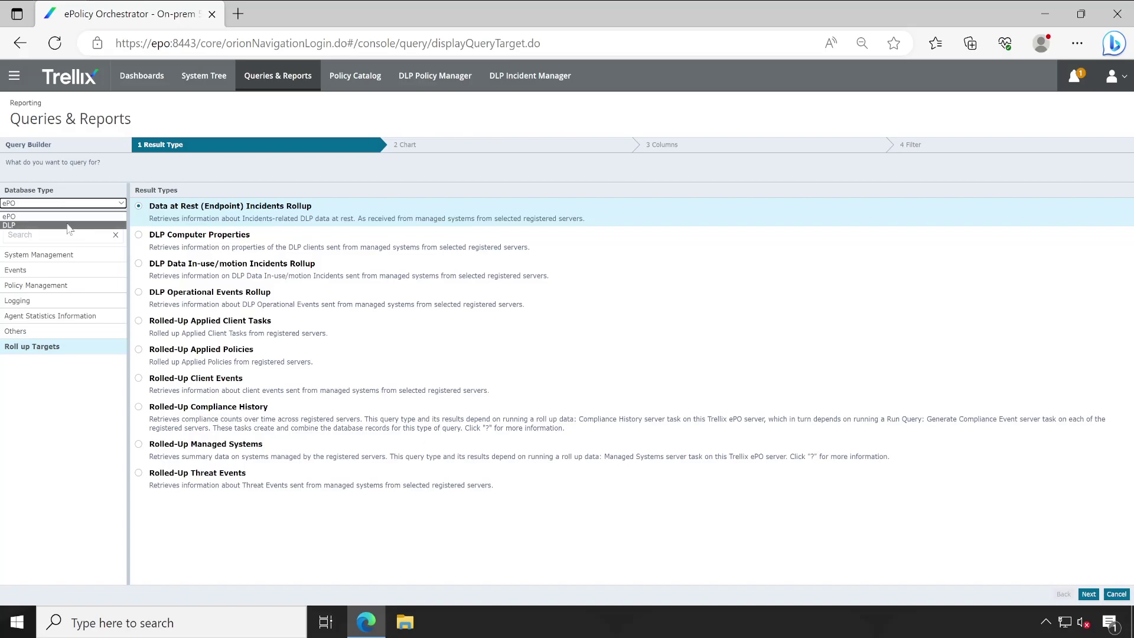
pyautogui.click(67, 226)
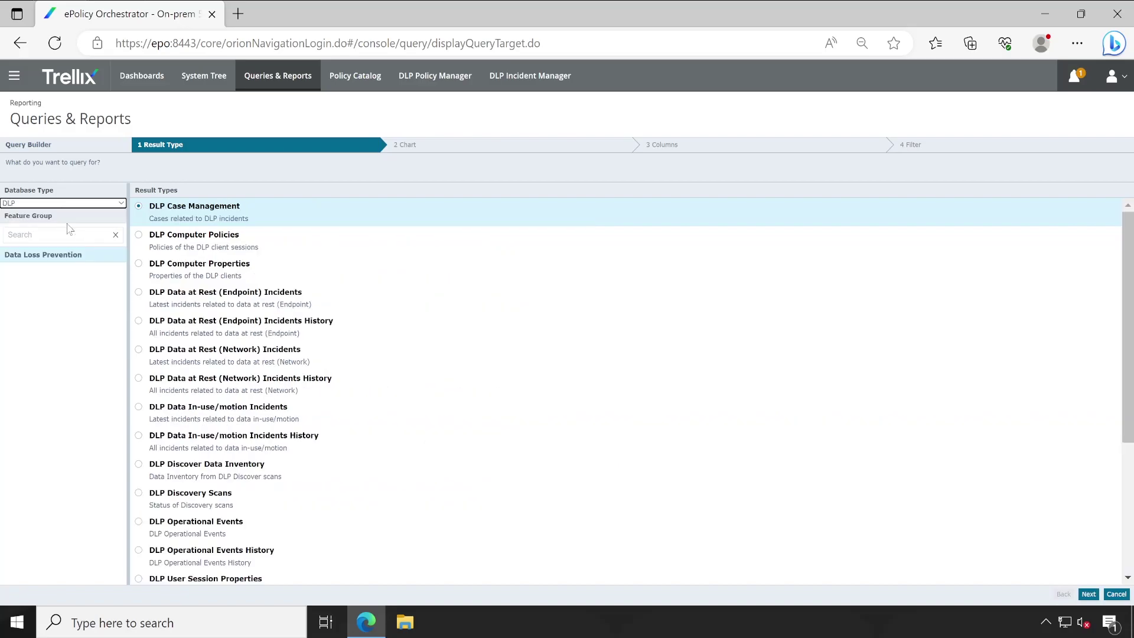
# Select DLP Data In-use/motion Incidents History as the result type.
pyautogui.click(71, 259)
pyautogui.scroll(-3, 280, 426)
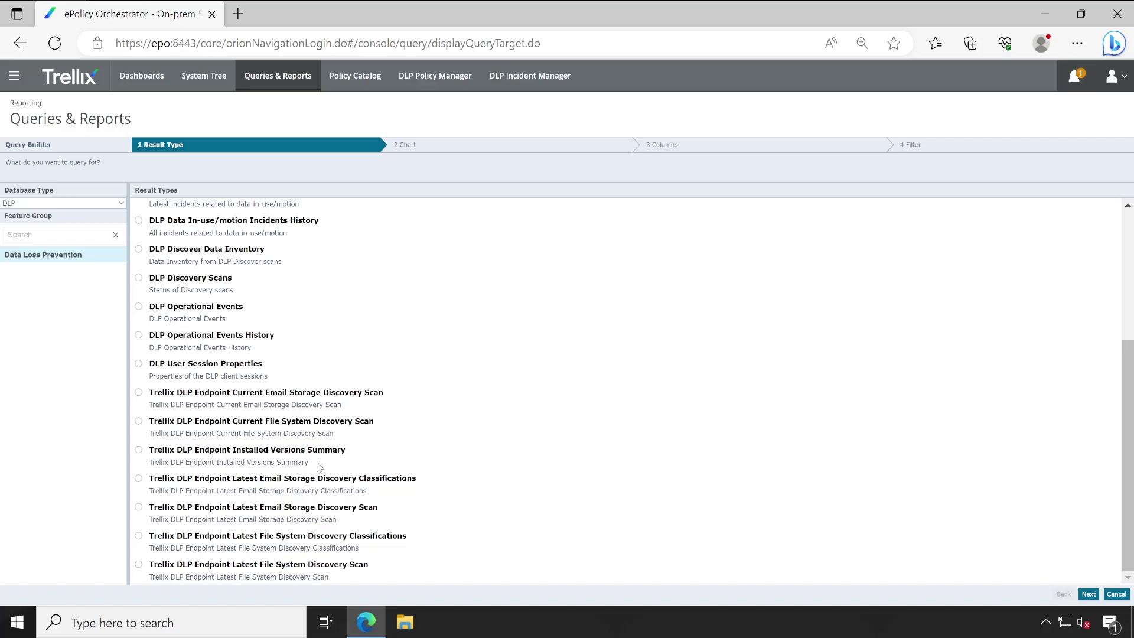
pyautogui.scroll(2, 319, 466)
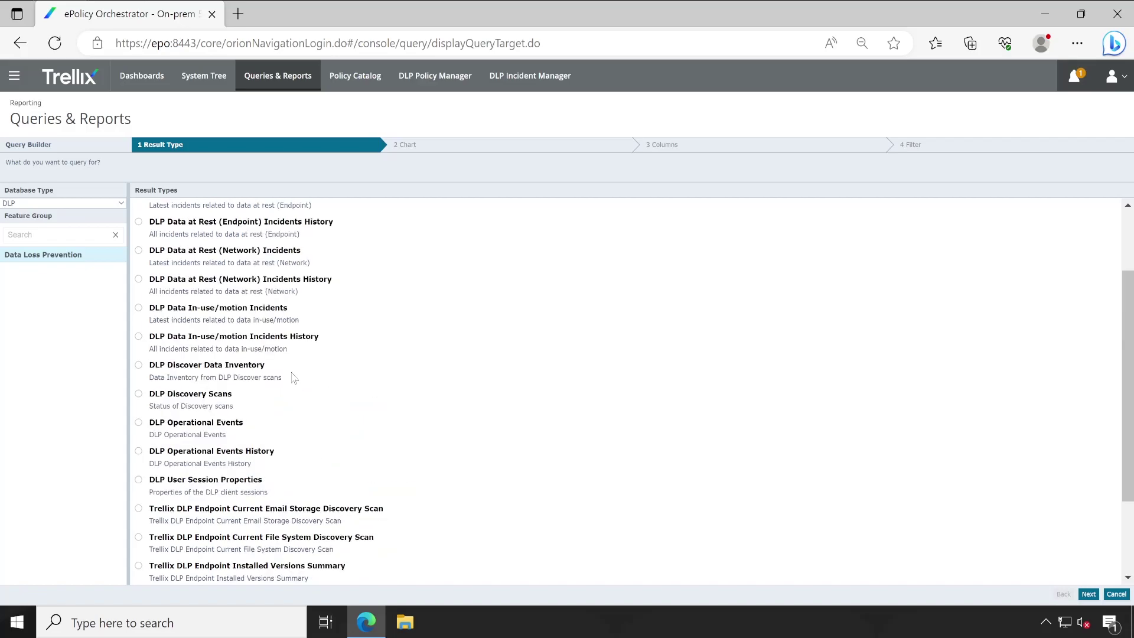
pyautogui.scroll(1, 373, 403)
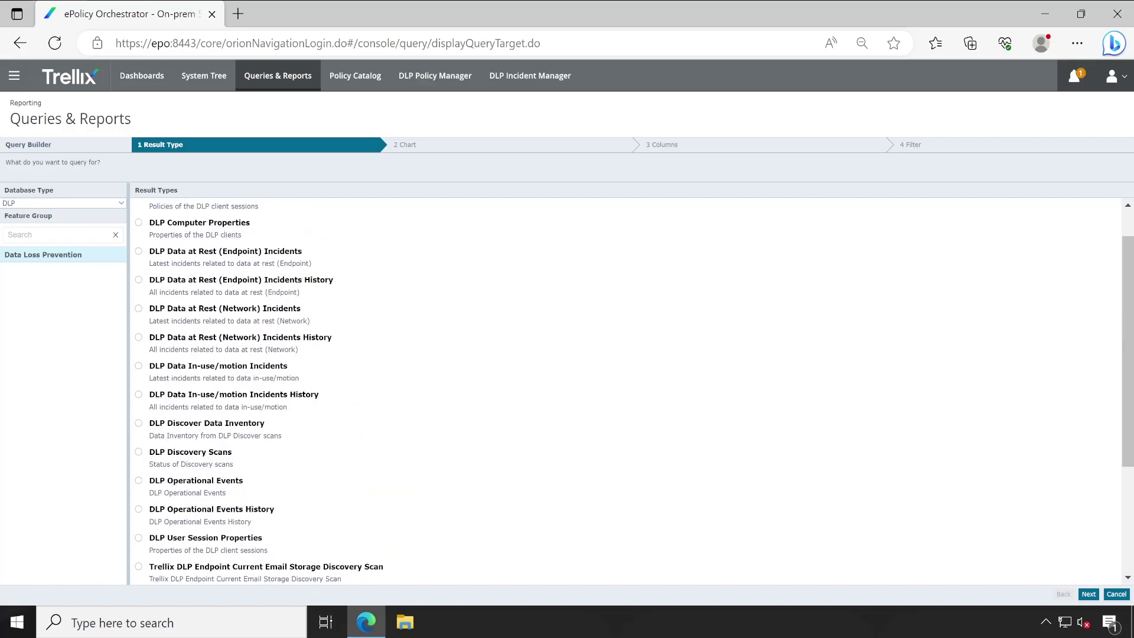
pyautogui.click(139, 395)
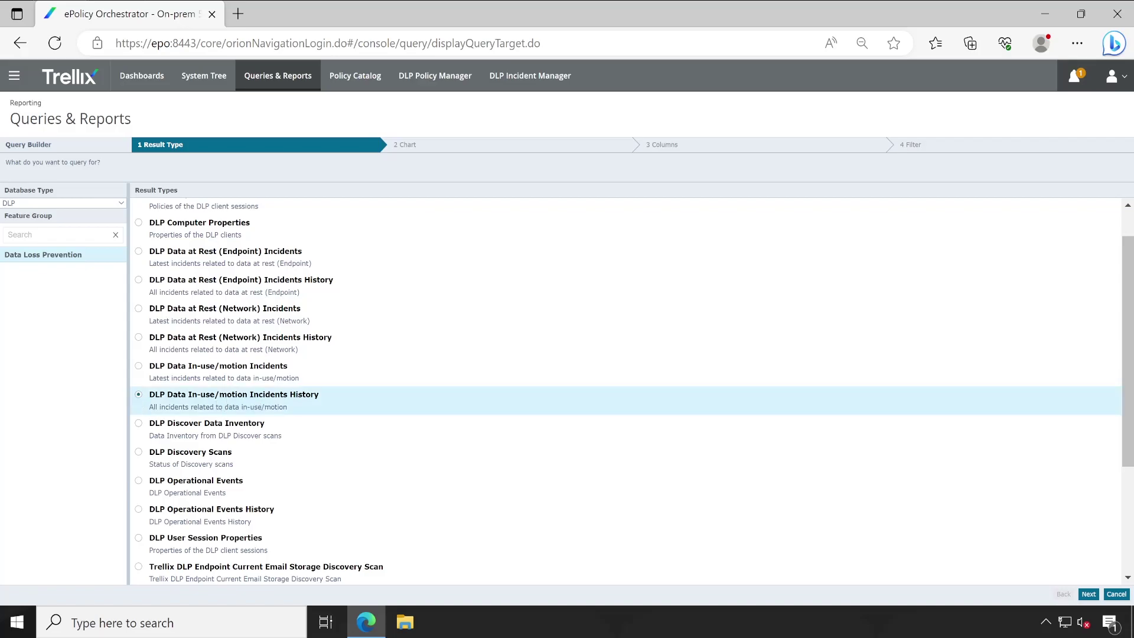
# Compare the chosen type's wording with Data at Rest (Endpoint) Incidents History.
pyautogui.moveTo(249, 395); pyautogui.dragTo(331, 402)
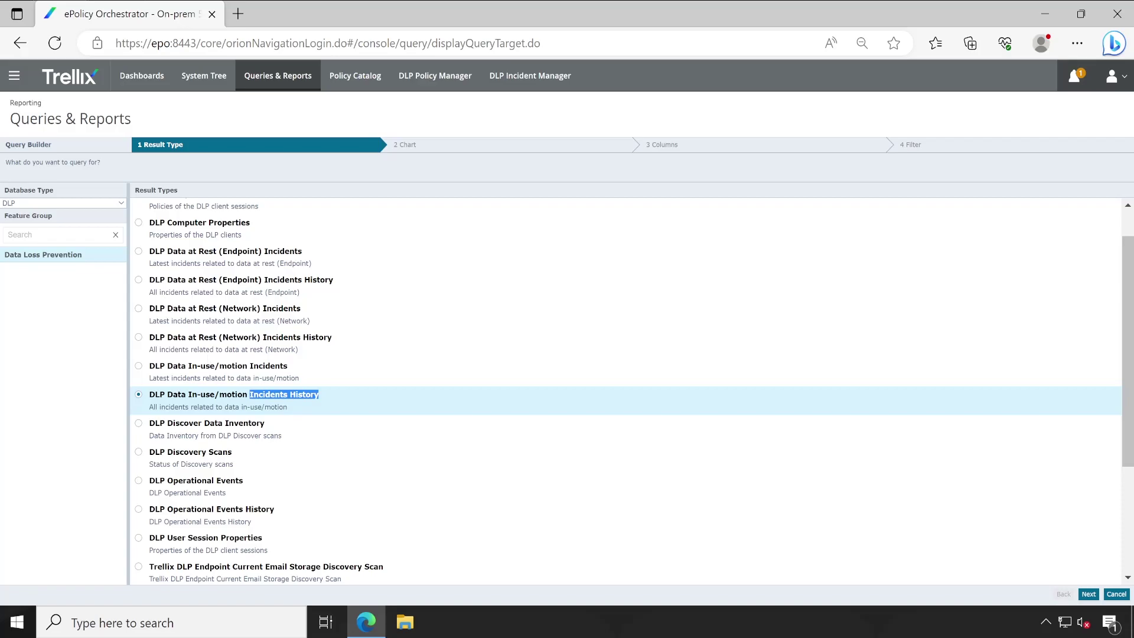
pyautogui.moveTo(165, 280); pyautogui.dragTo(341, 280)
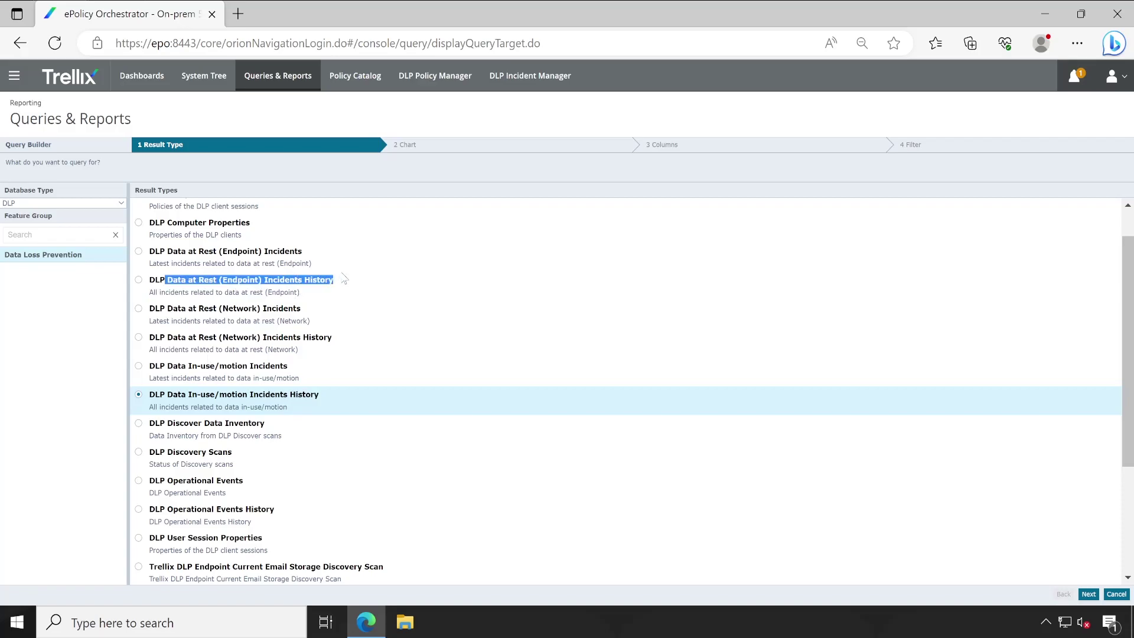
pyautogui.moveTo(191, 395); pyautogui.dragTo(246, 396)
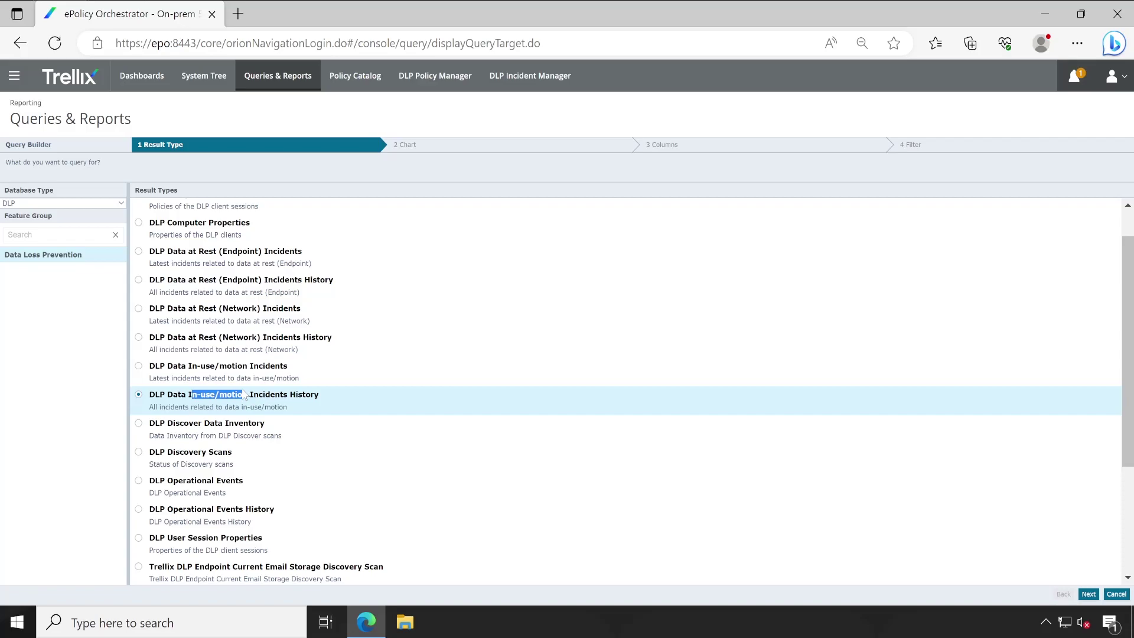
pyautogui.moveTo(179, 281); pyautogui.dragTo(227, 281)
pyautogui.moveTo(173, 280); pyautogui.dragTo(337, 284)
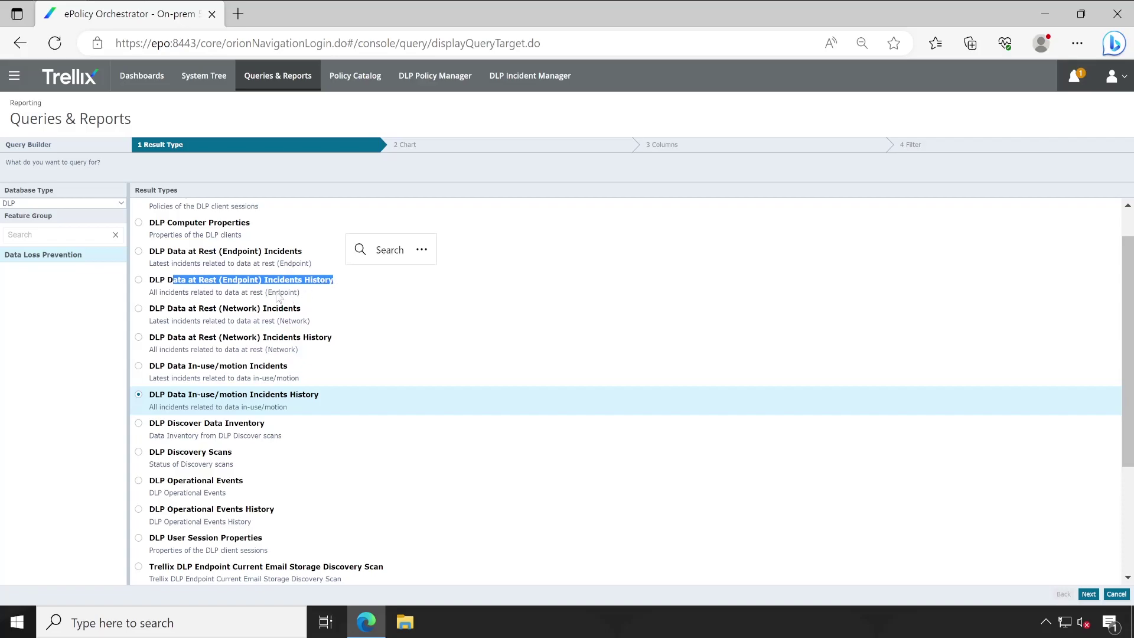
pyautogui.moveTo(250, 280); pyautogui.dragTo(324, 283)
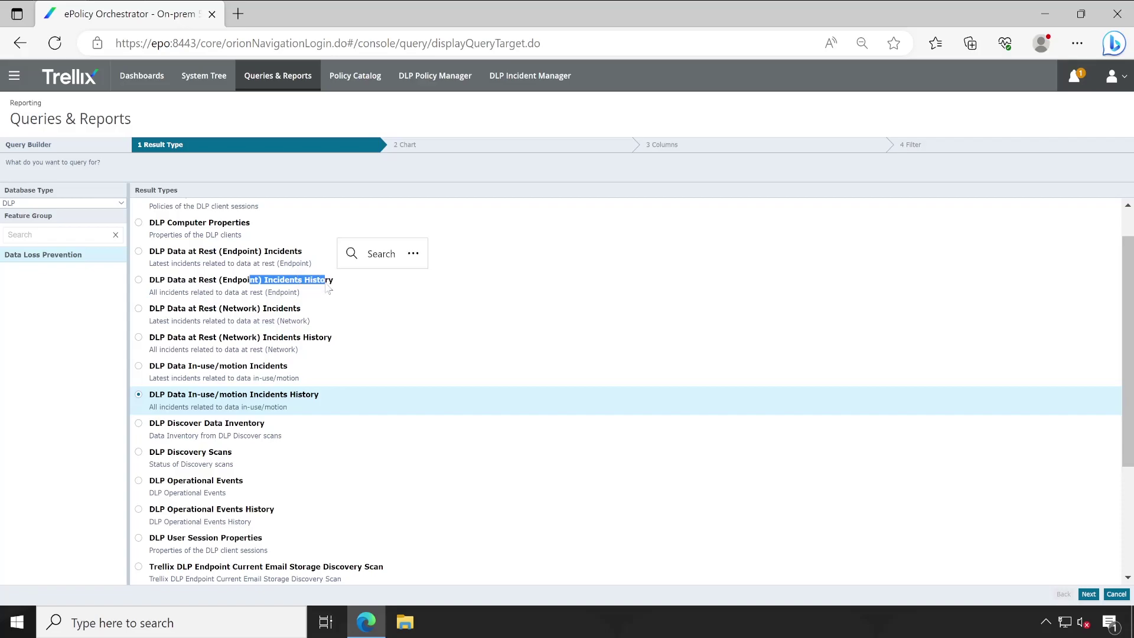
pyautogui.moveTo(248, 395); pyautogui.dragTo(339, 397)
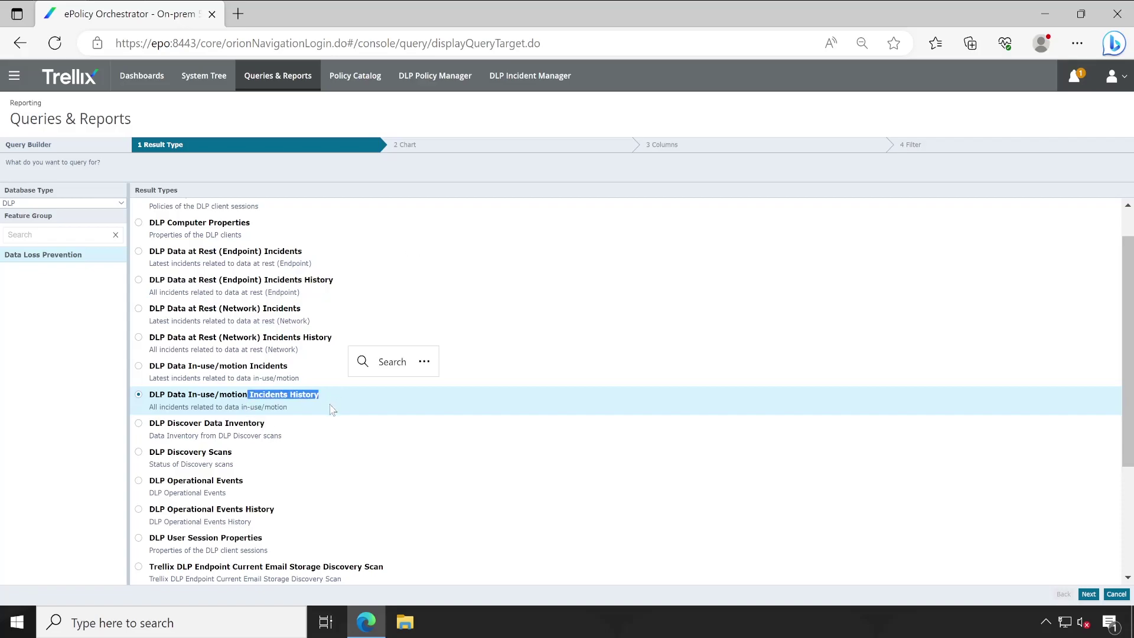
# Choose Pie Chart as the display and advance to the Columns step.
pyautogui.click(1089, 594)
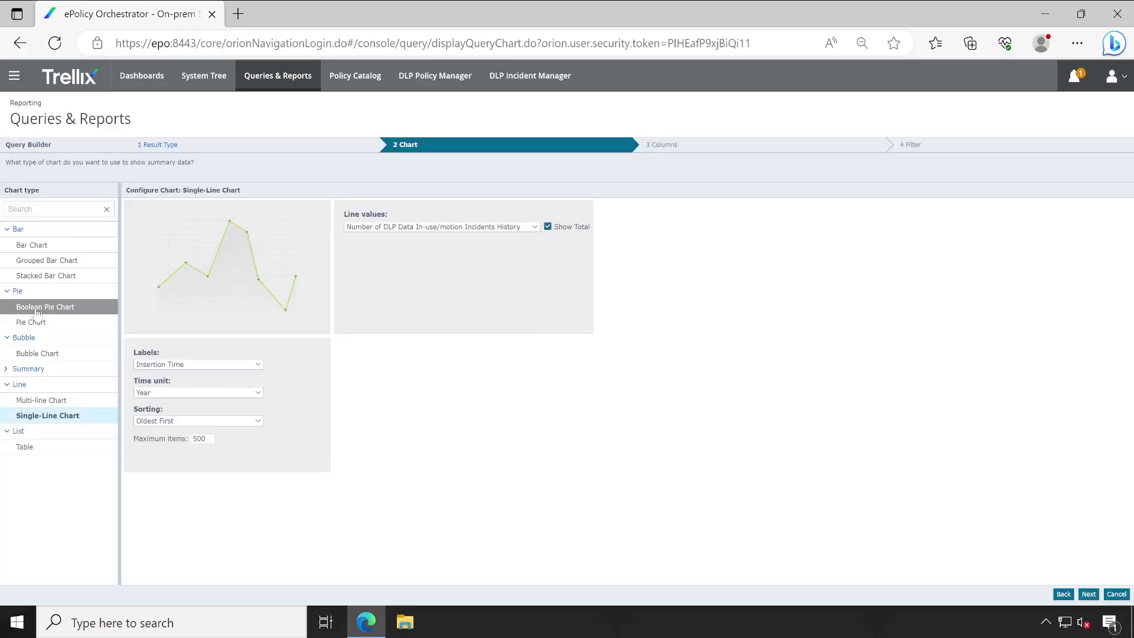
pyautogui.click(40, 324)
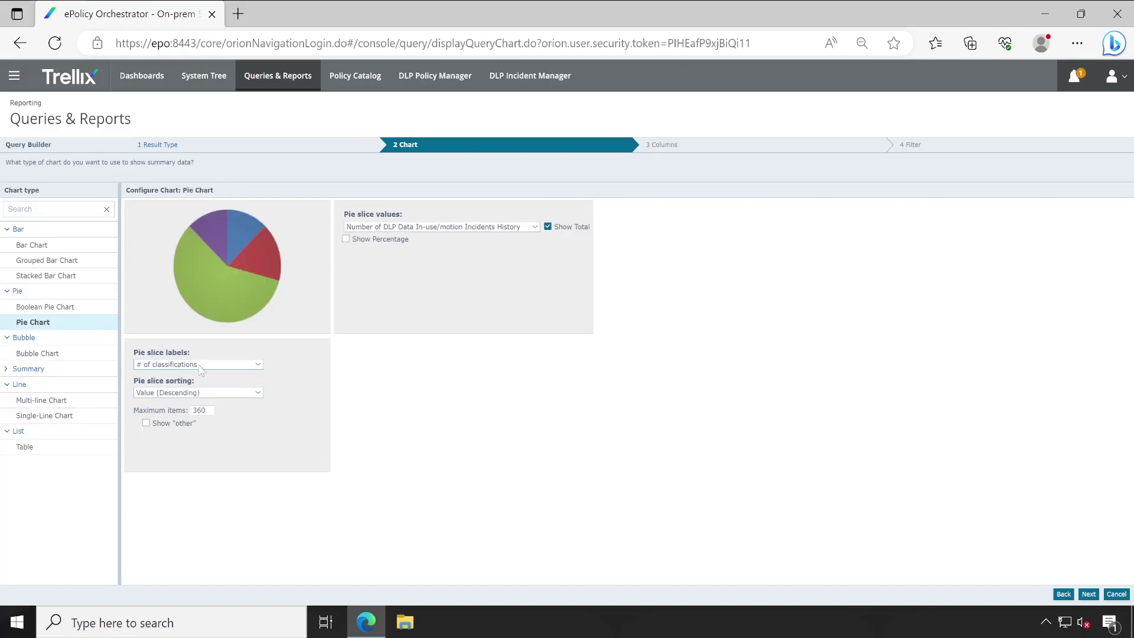
pyautogui.click(1089, 594)
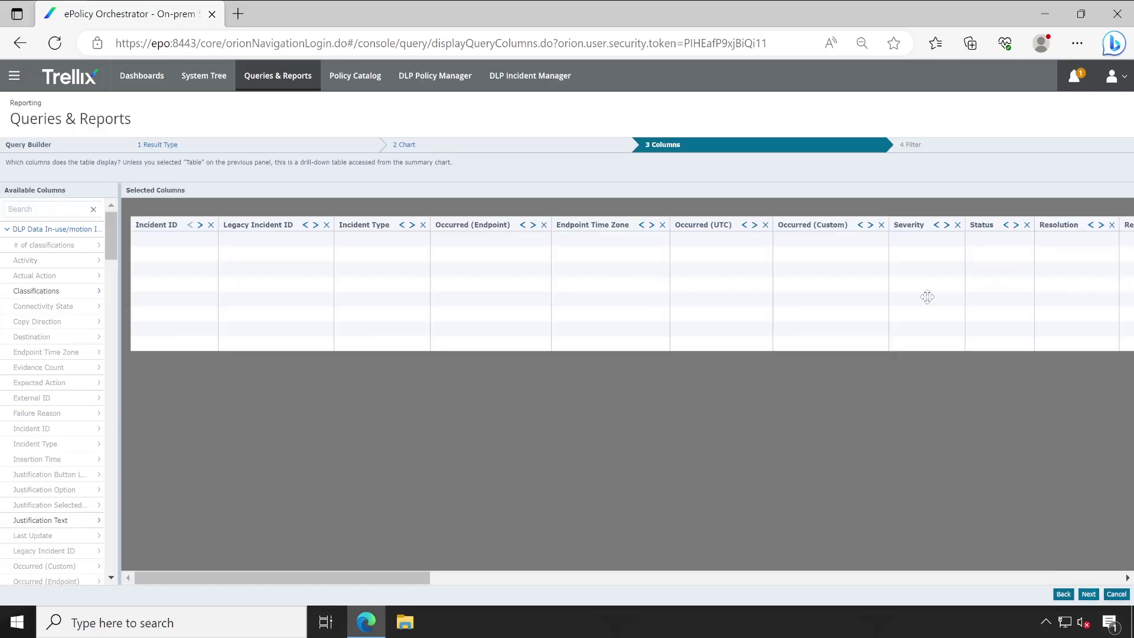
# Add a filter for Occurred (Endpoint) is later than 03/01/2023.
pyautogui.click(1089, 594)
pyautogui.click(48, 209)
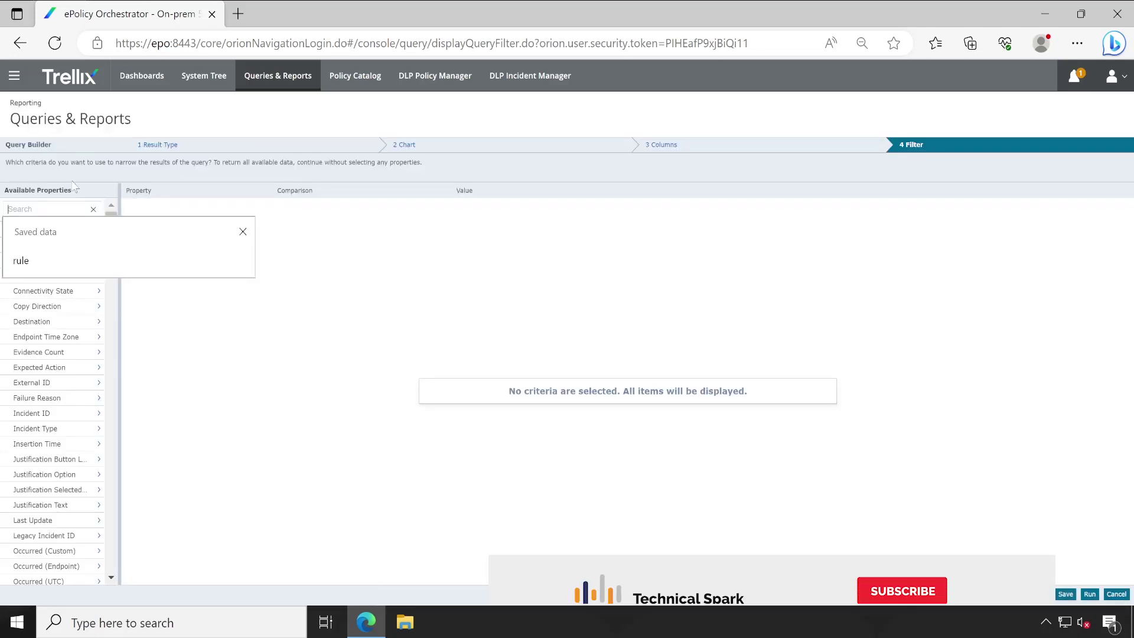
pyautogui.write('occ')
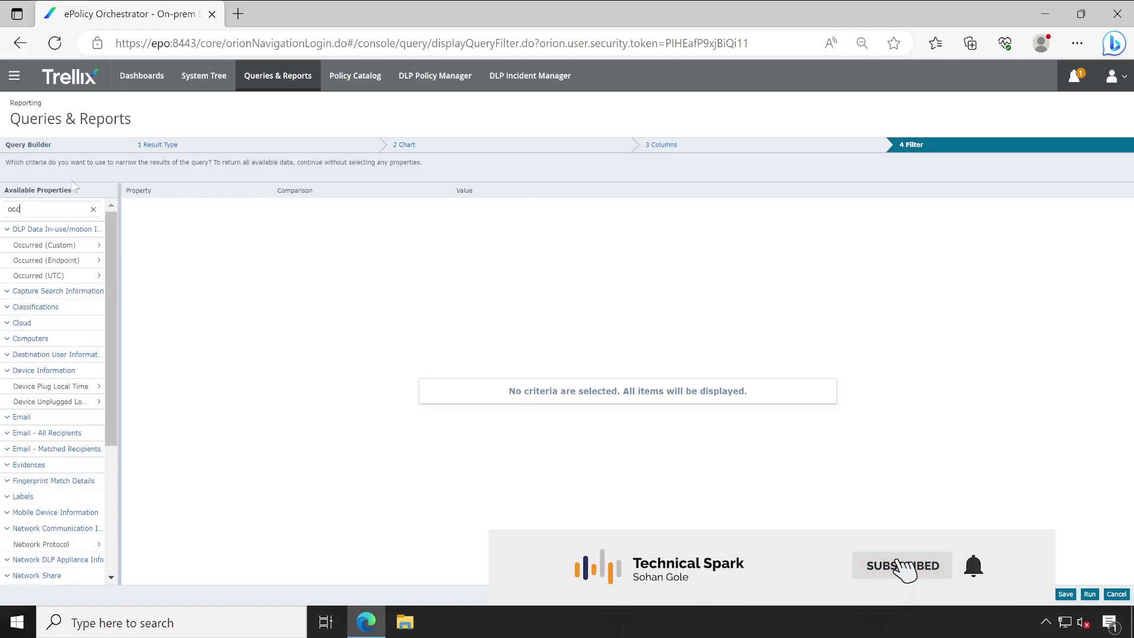
pyautogui.click(53, 259)
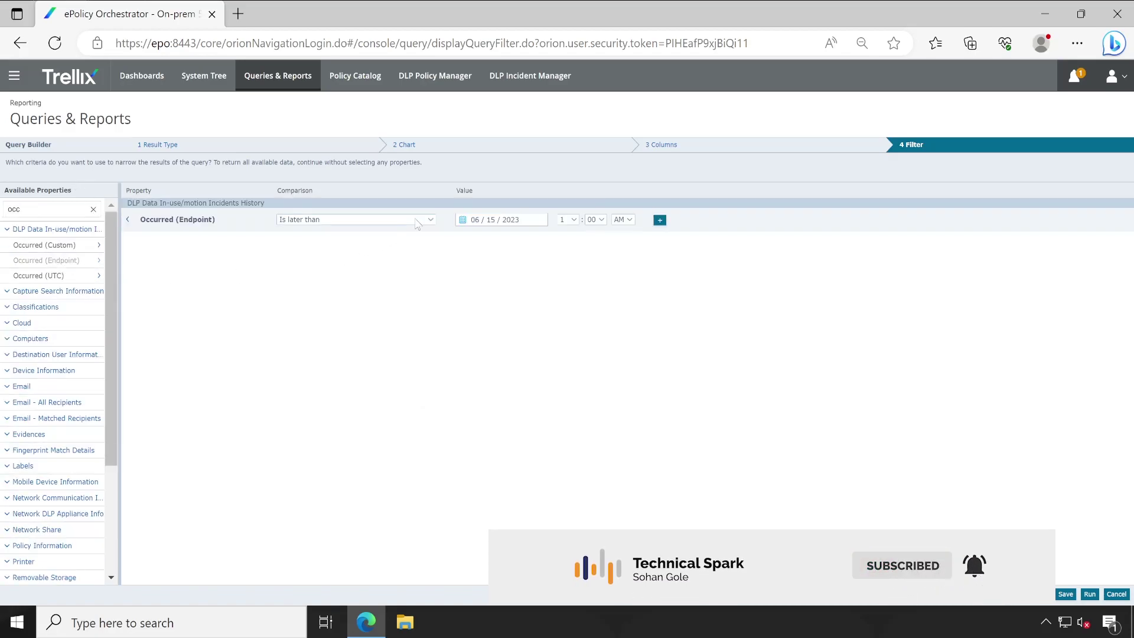
pyautogui.click(388, 232)
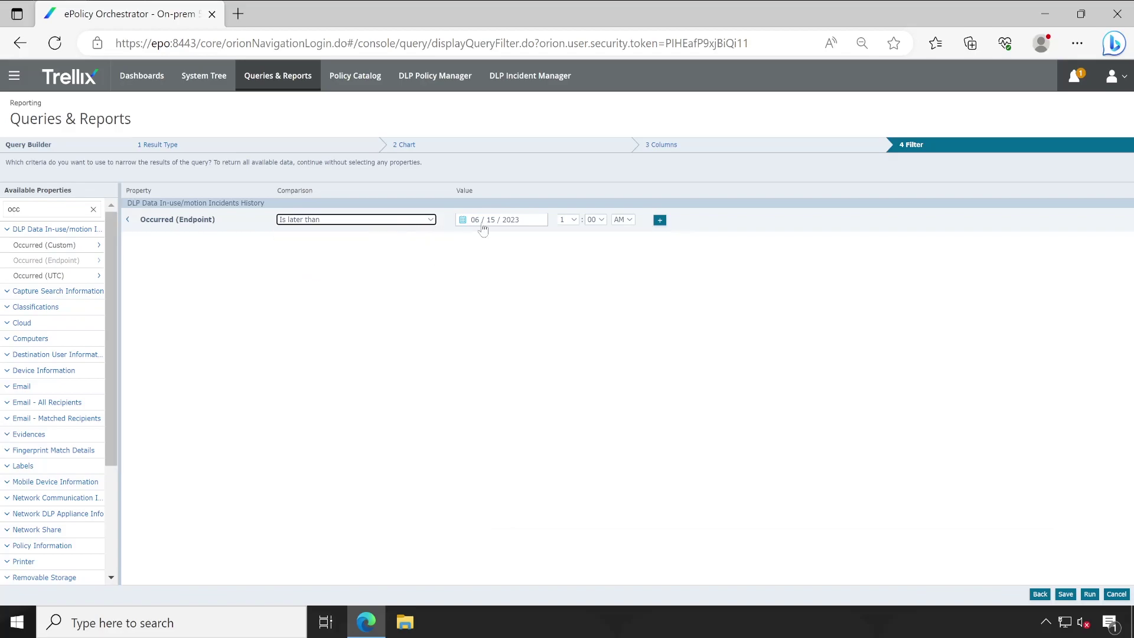
pyautogui.click(463, 219)
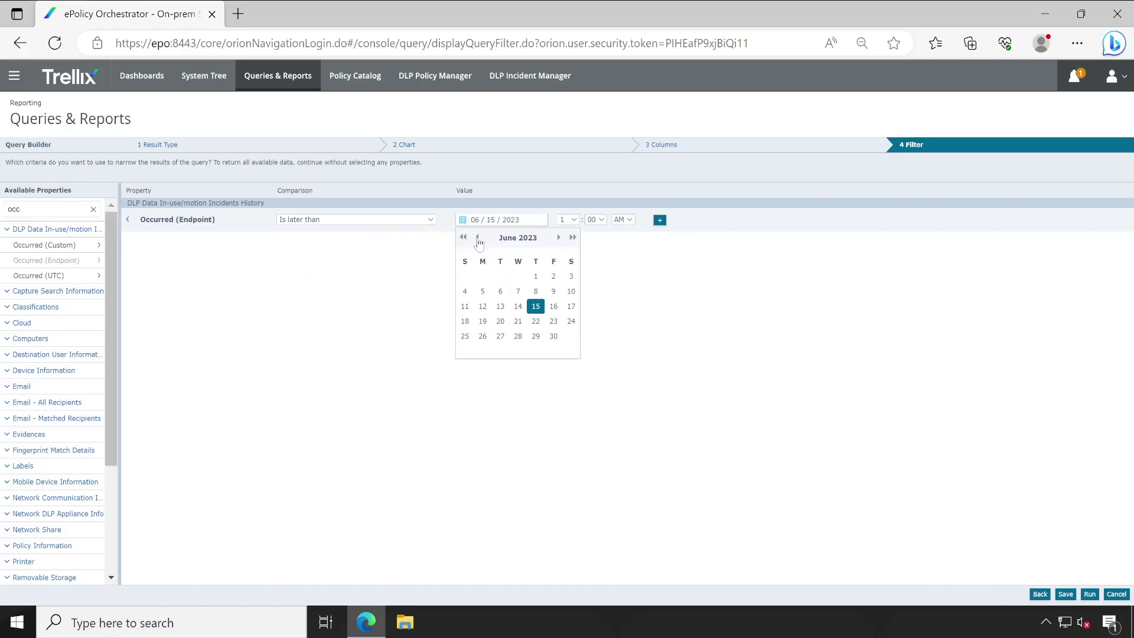
pyautogui.click(477, 237)
pyautogui.click(478, 237)
pyautogui.click(477, 237)
pyautogui.click(518, 277)
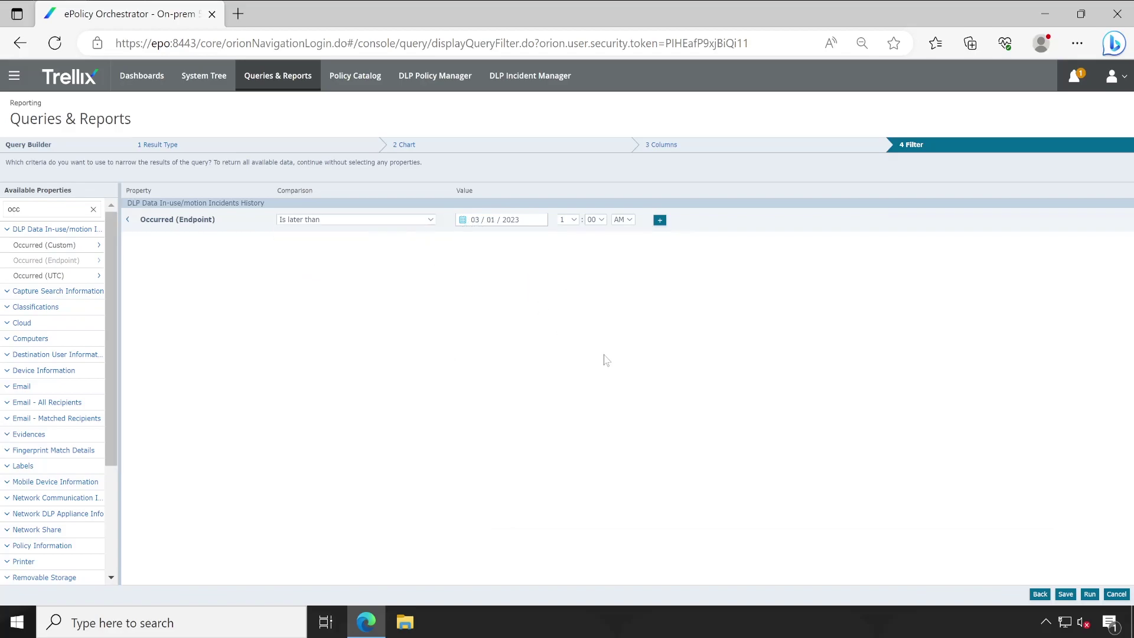
# Name the query 'Test DLP: Historical Events' and save it in the existing DLP Reports group.
pyautogui.click(1067, 596)
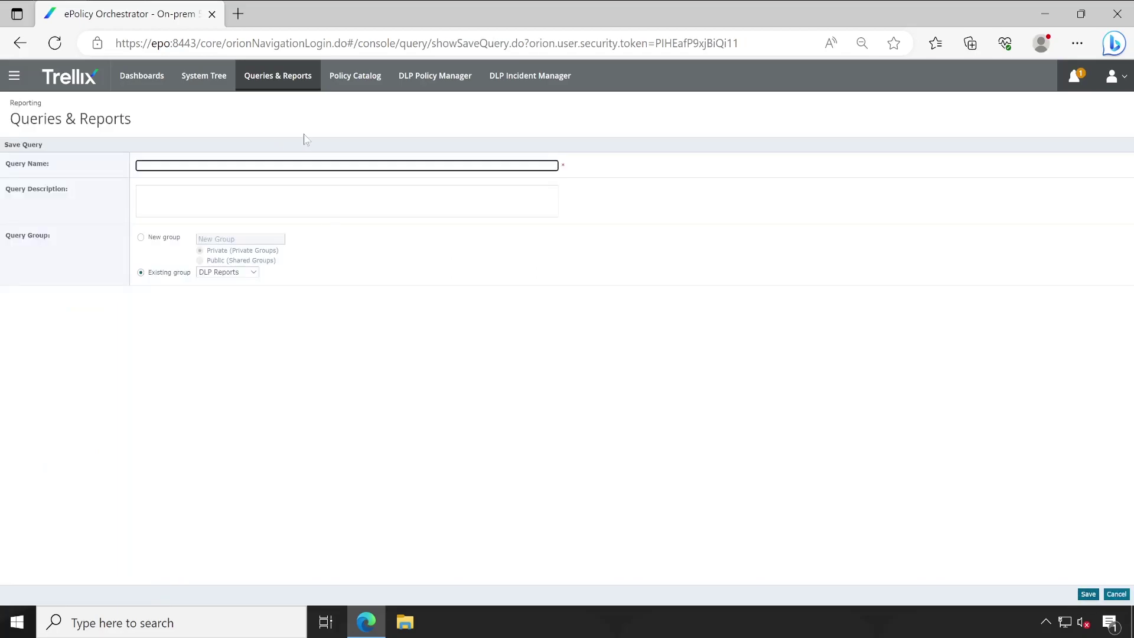
pyautogui.press('BackSpace')
pyautogui.press('BackSpace')
pyautogui.write('Test DLP: Historical Events')
pyautogui.click(1088, 594)
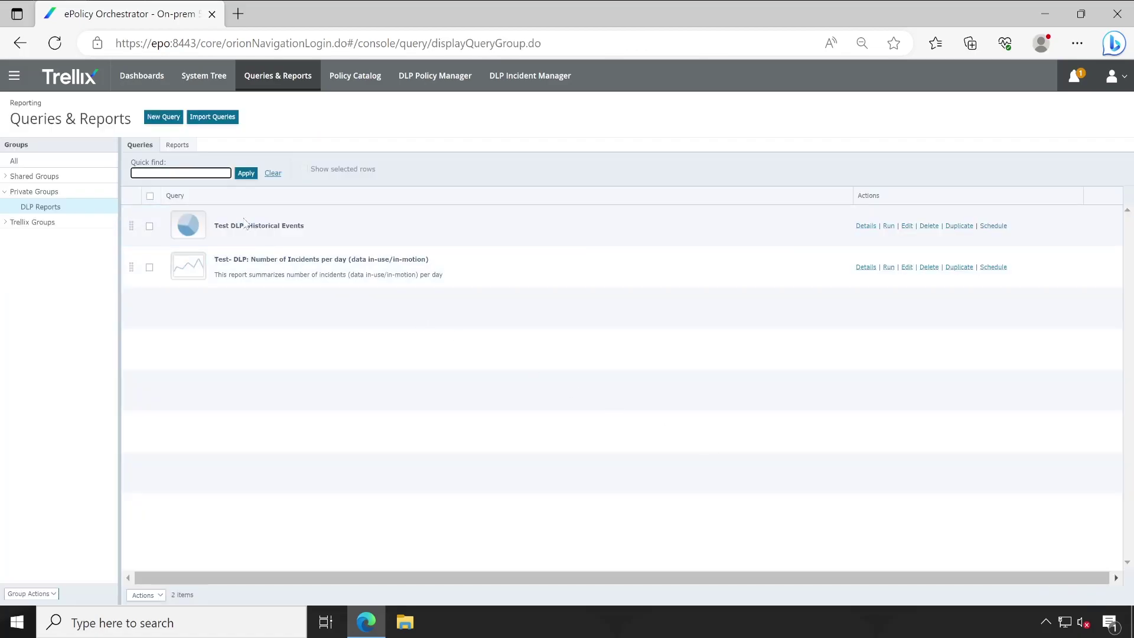
pyautogui.moveTo(239, 230); pyautogui.dragTo(466, 260)
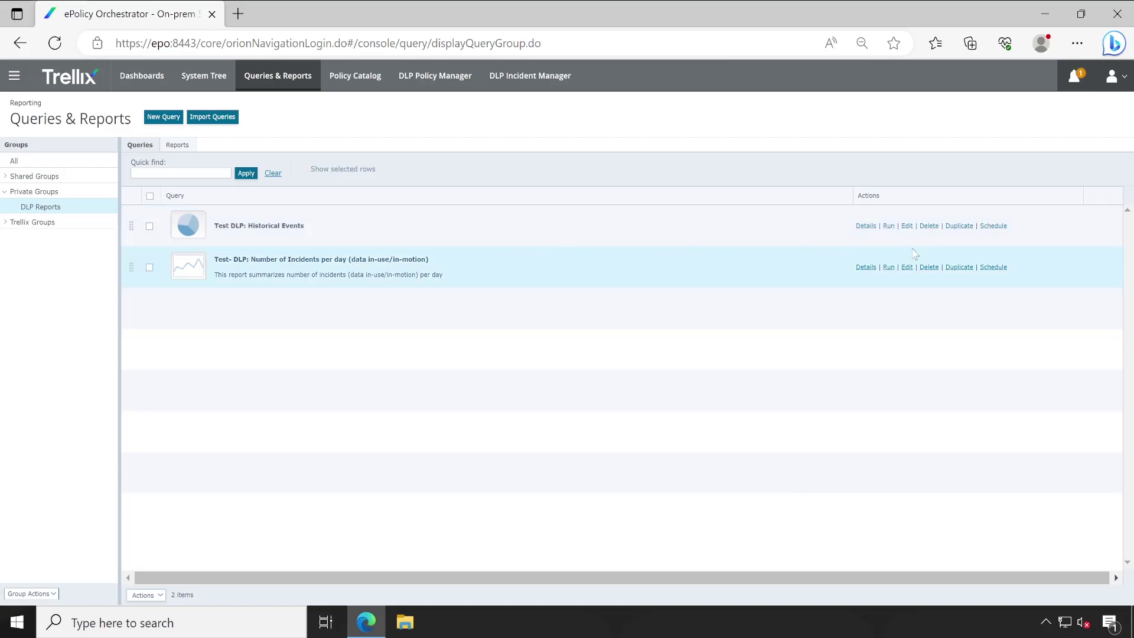
# Run Test DLP: Historical Events, inspect the 1-classification incidents, and return to the chart.
pyautogui.click(888, 226)
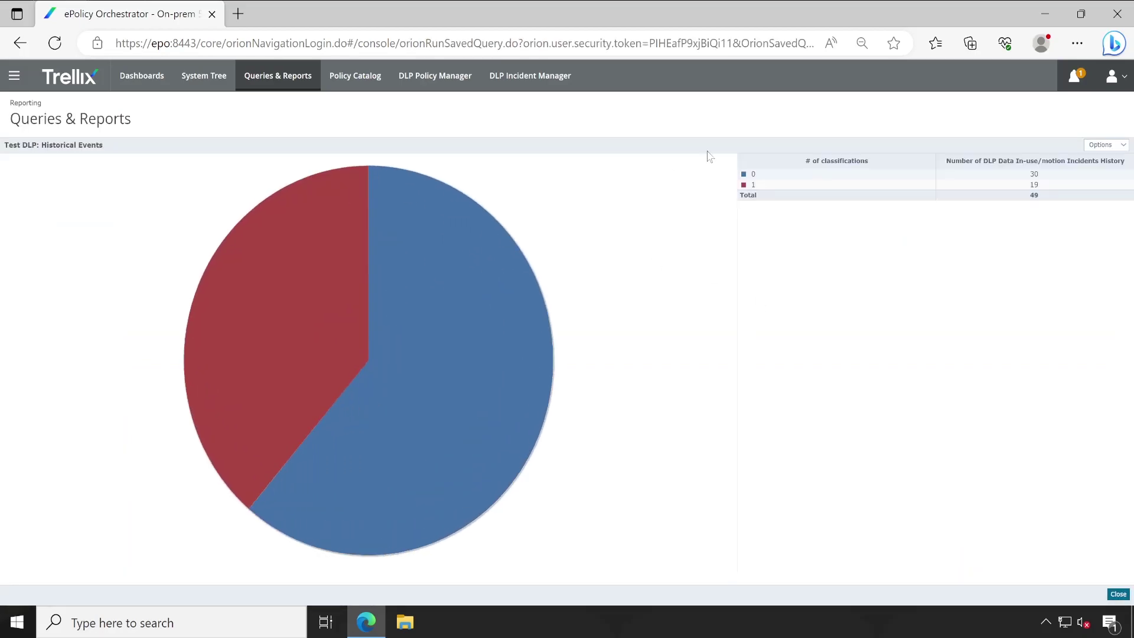
pyautogui.click(1042, 184)
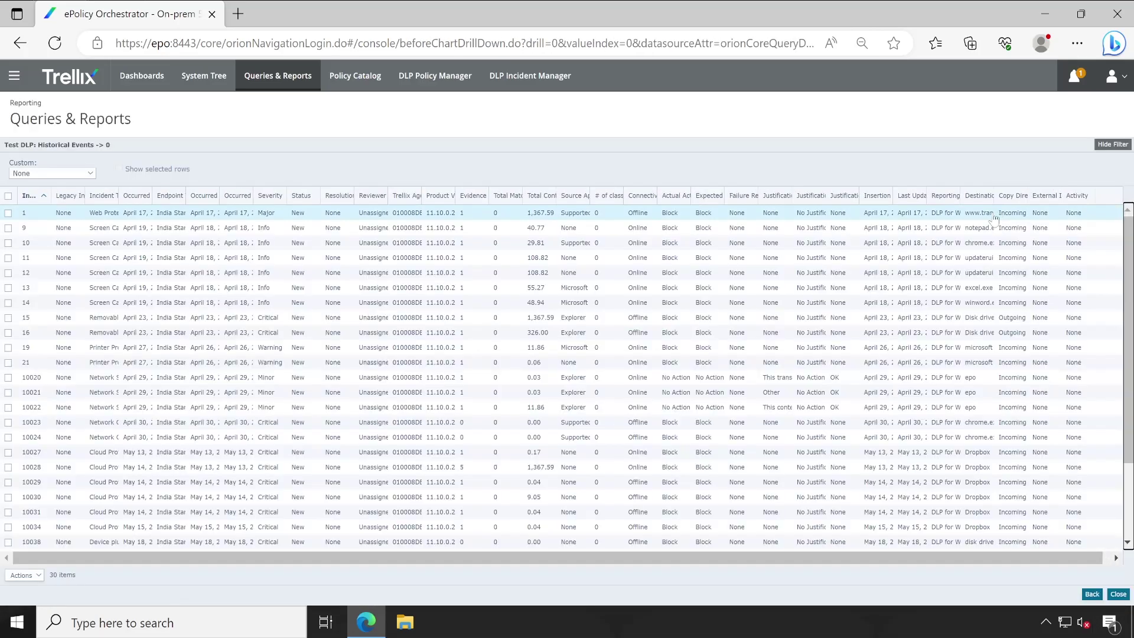
pyautogui.scroll(-2, 996, 220)
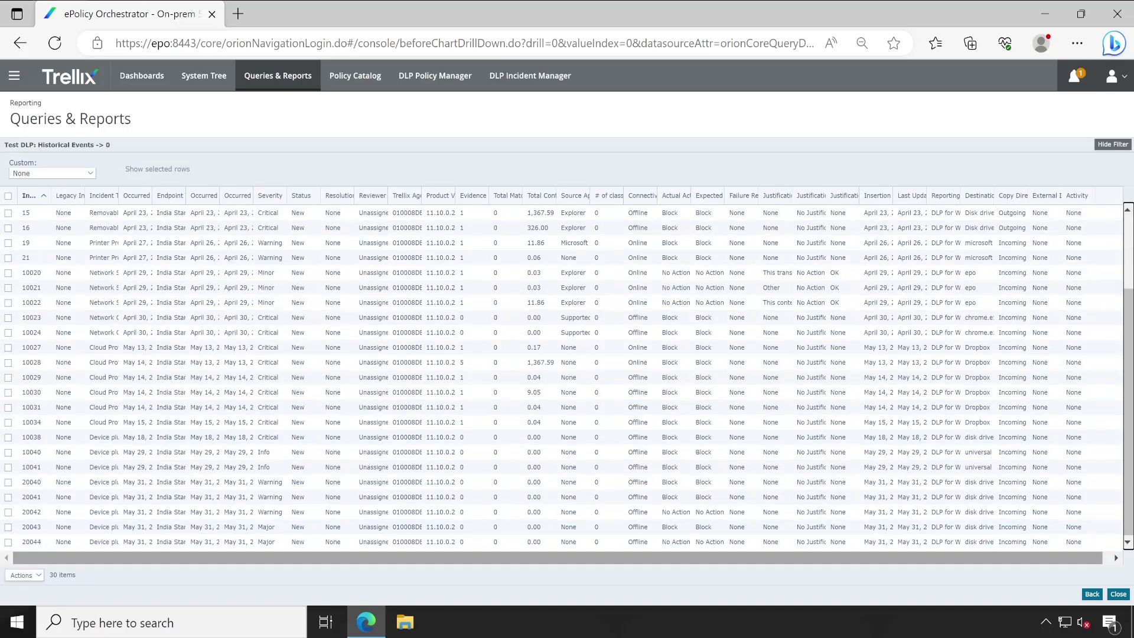
pyautogui.click(1091, 594)
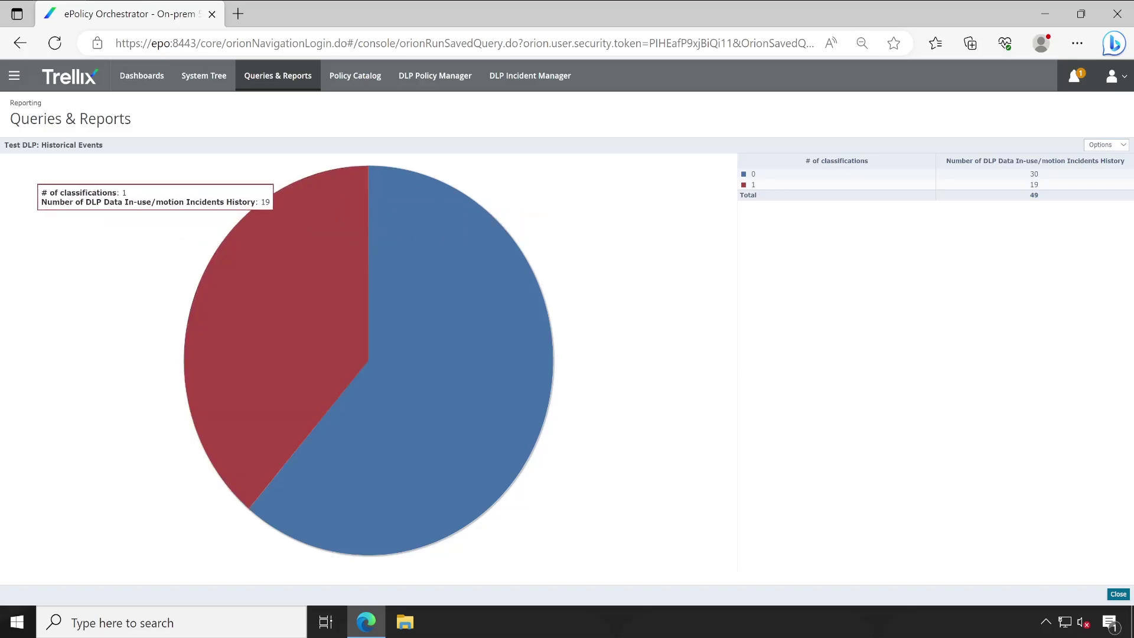
pyautogui.click(14, 77)
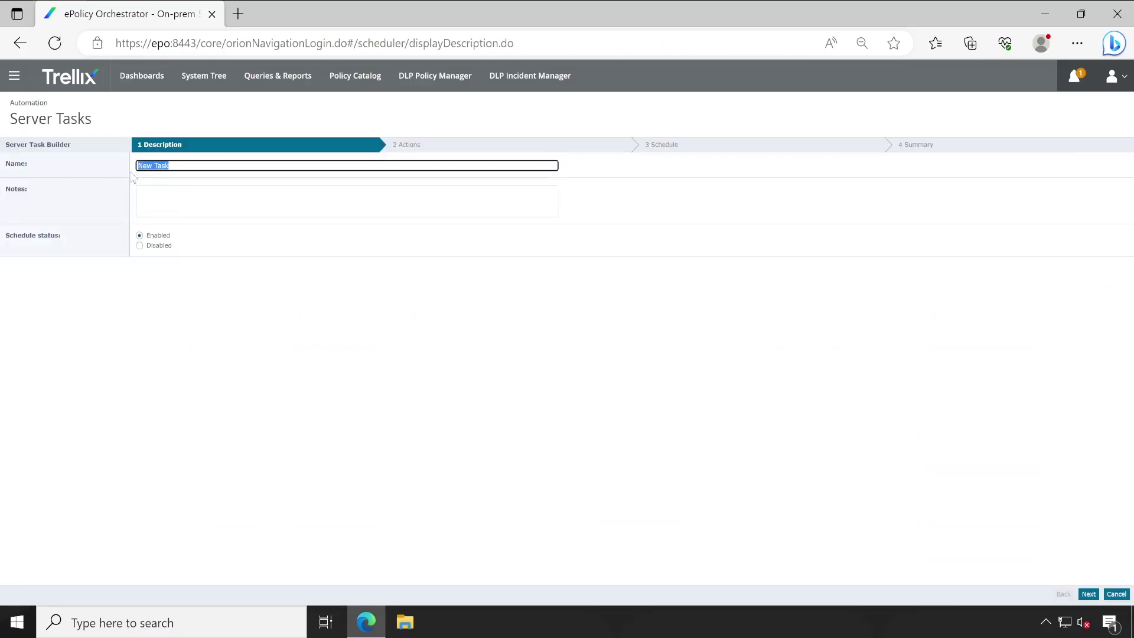
# Set the new server task's Run Query action to the Number of Incidents per day query from DLP Reports.
pyautogui.click(139, 235)
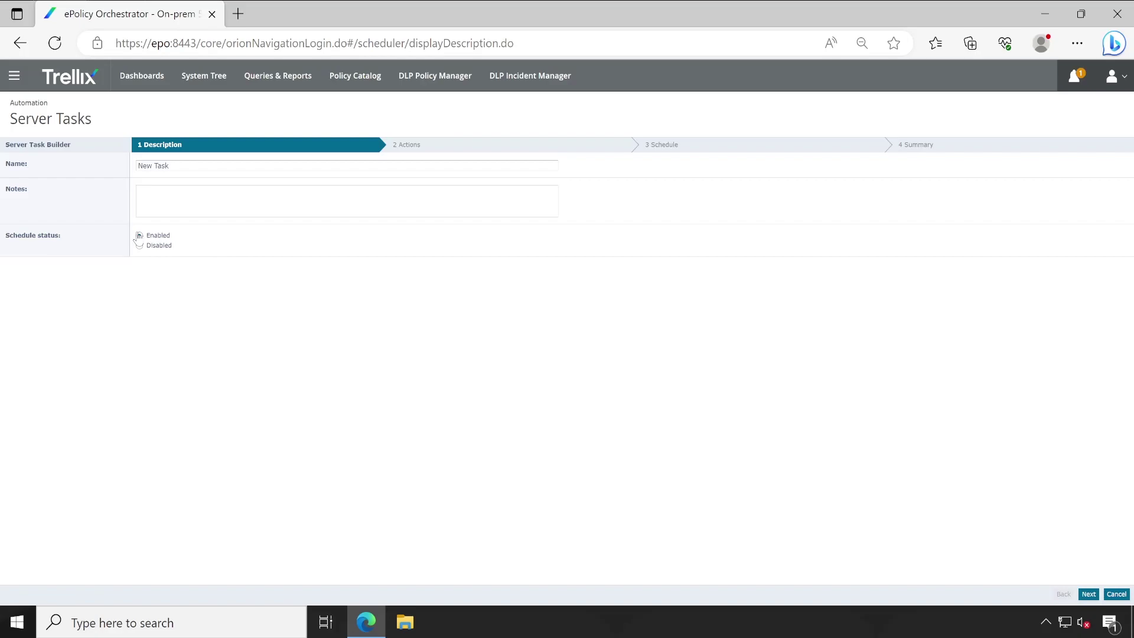
pyautogui.moveTo(170, 235); pyautogui.dragTo(147, 236)
pyautogui.click(1088, 594)
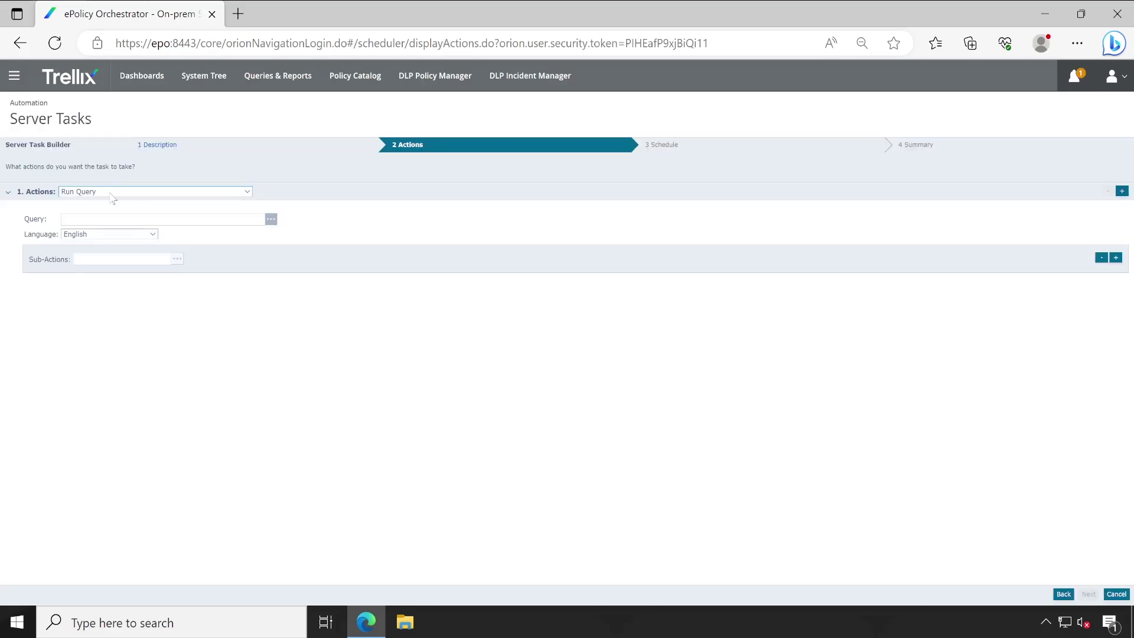
pyautogui.click(271, 219)
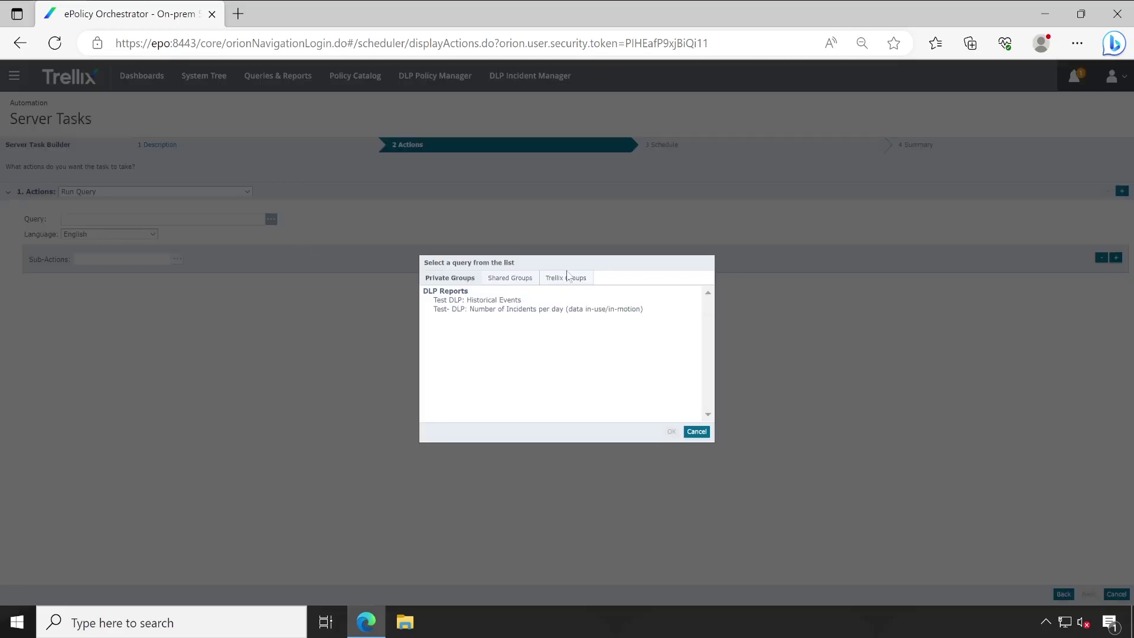
pyautogui.click(505, 280)
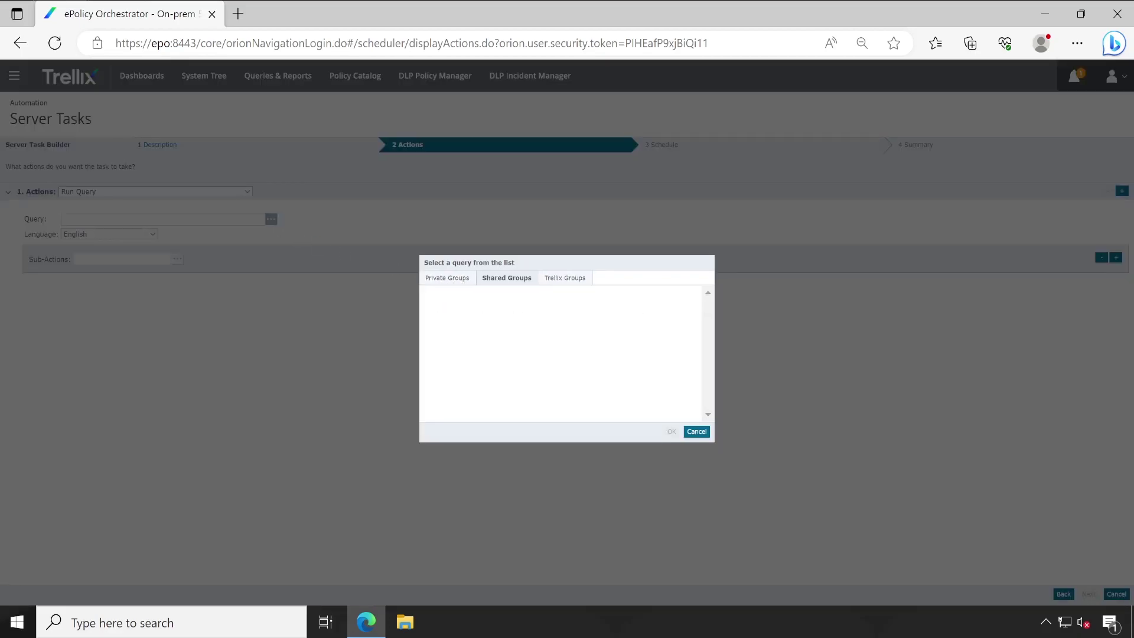
pyautogui.click(447, 278)
pyautogui.click(511, 309)
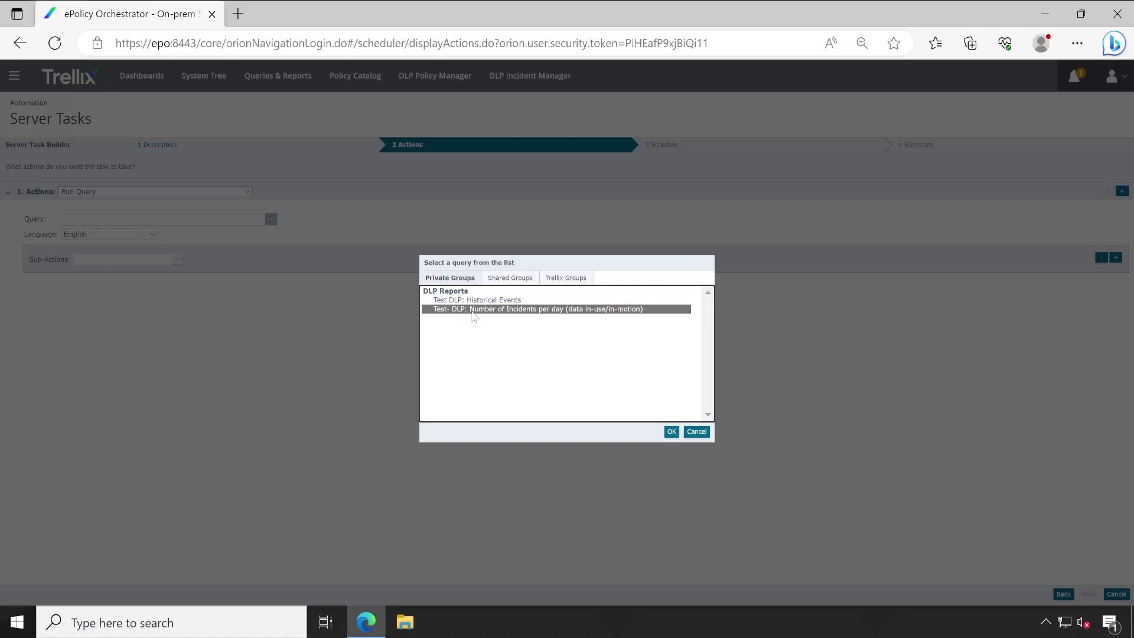
# Add an Email File sub-action sending the query results to the ePO user.
pyautogui.click(673, 435)
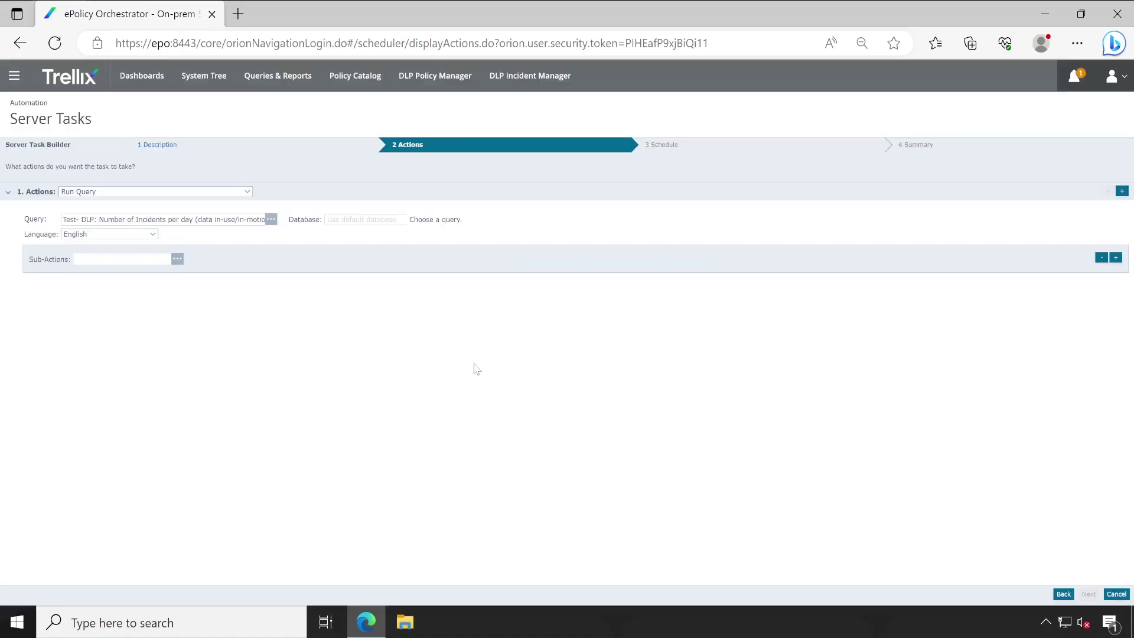
pyautogui.click(177, 260)
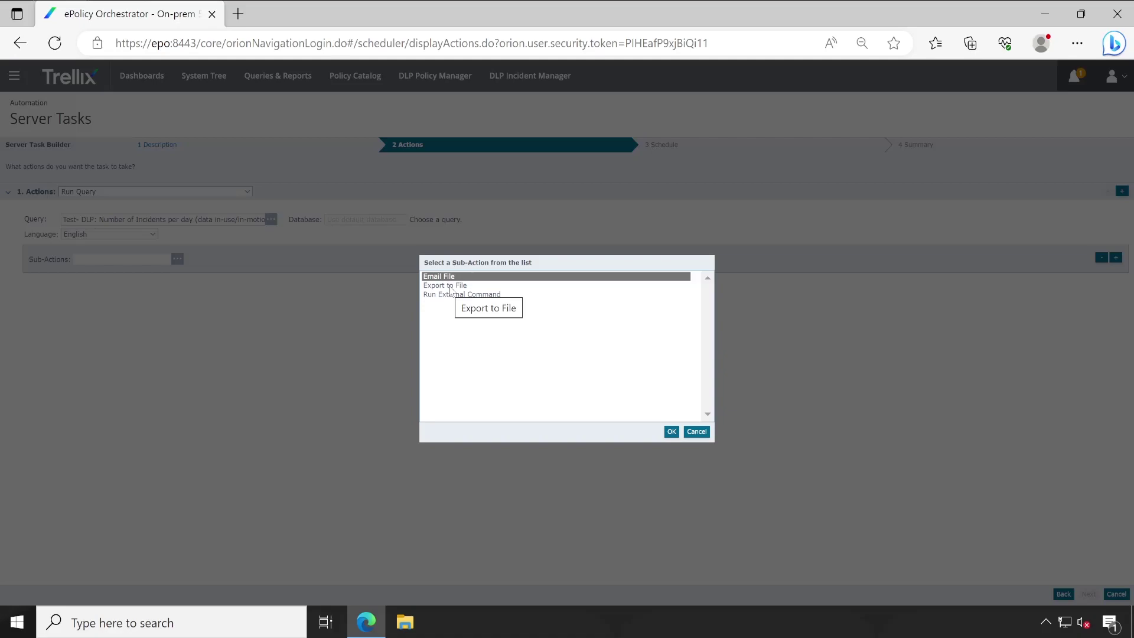
pyautogui.click(461, 278)
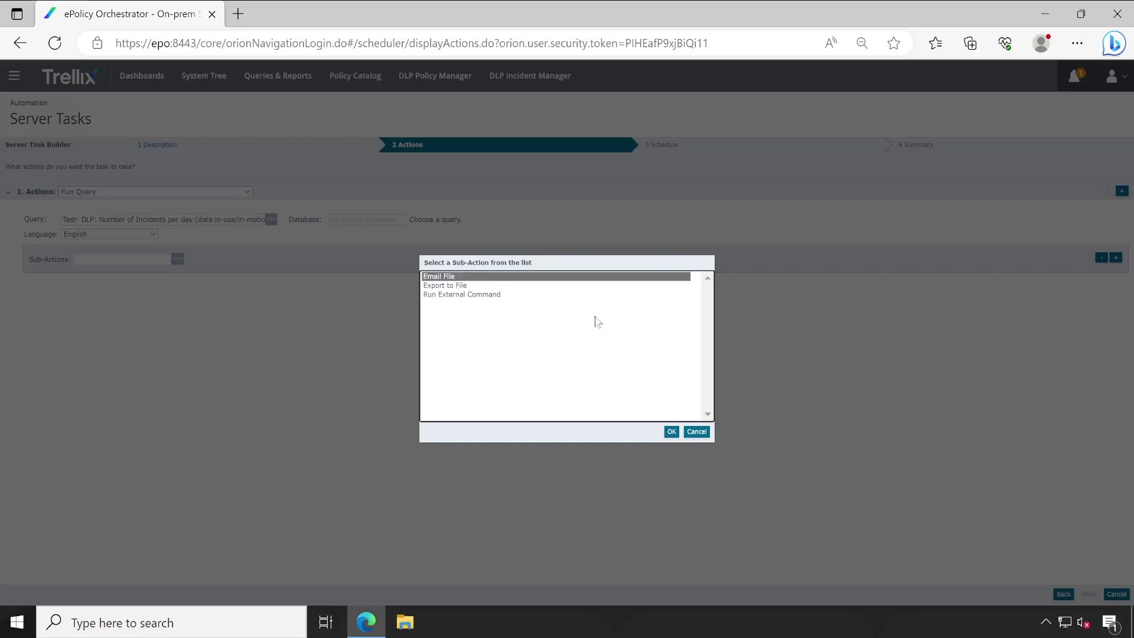
pyautogui.click(671, 431)
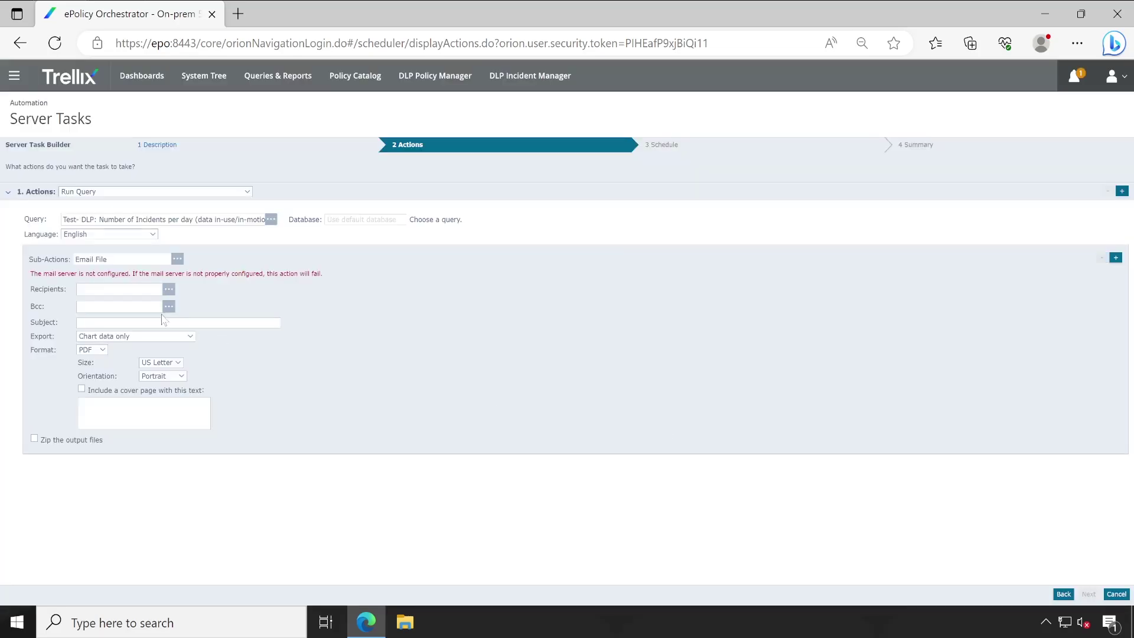
pyautogui.click(168, 289)
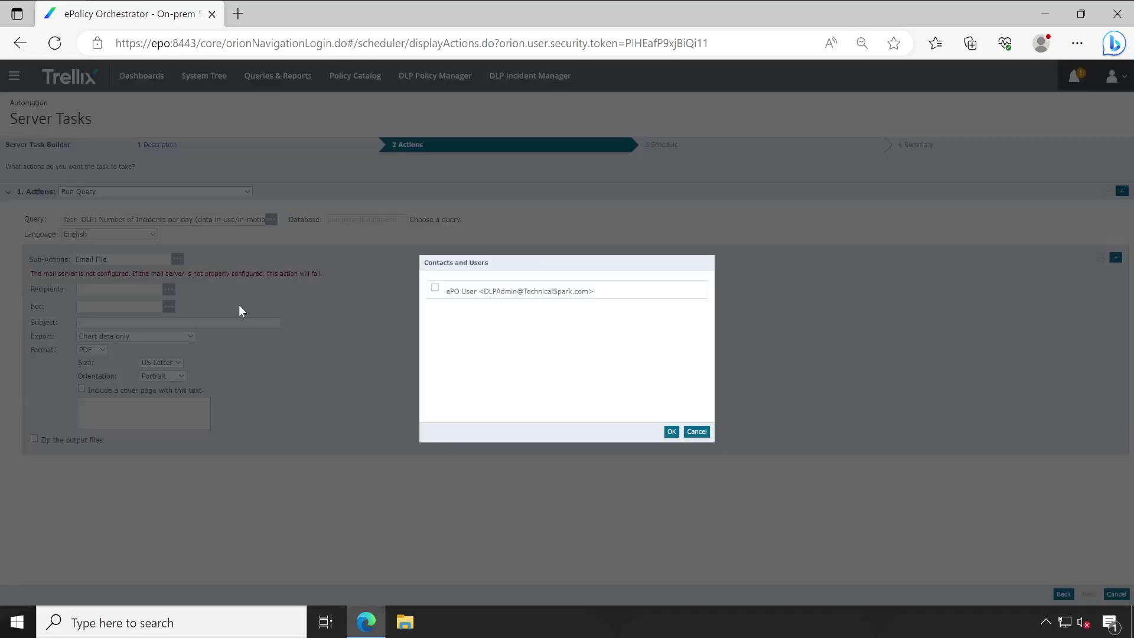
pyautogui.click(436, 290)
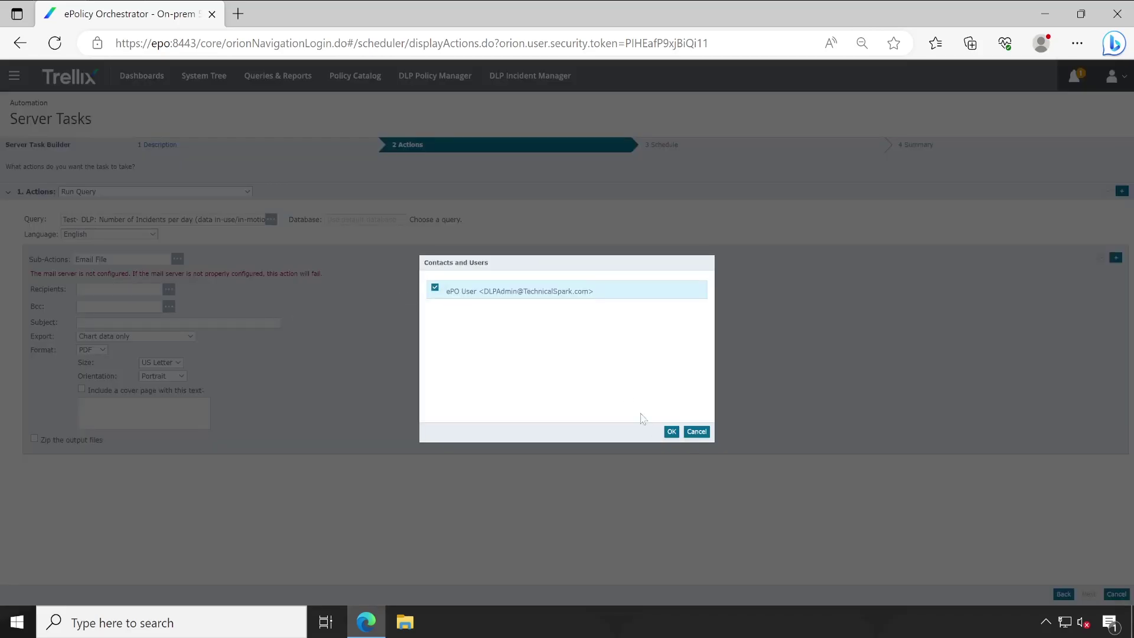
pyautogui.click(671, 431)
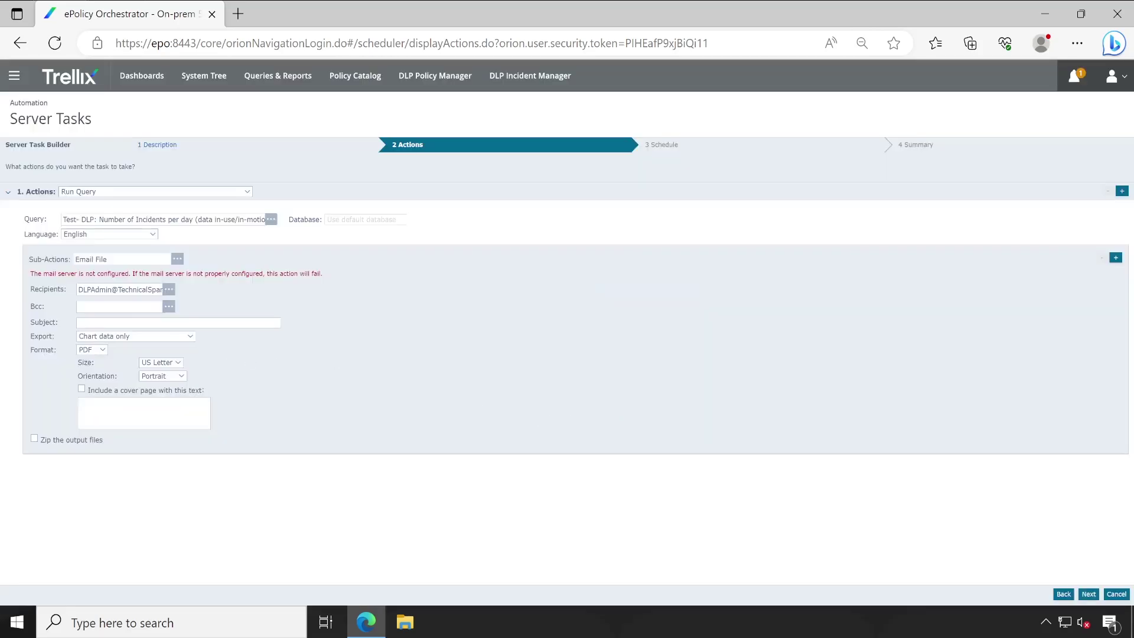
# Set the email subject to 'test', export chart data and drill-down tables, format CSV.
pyautogui.click(178, 322)
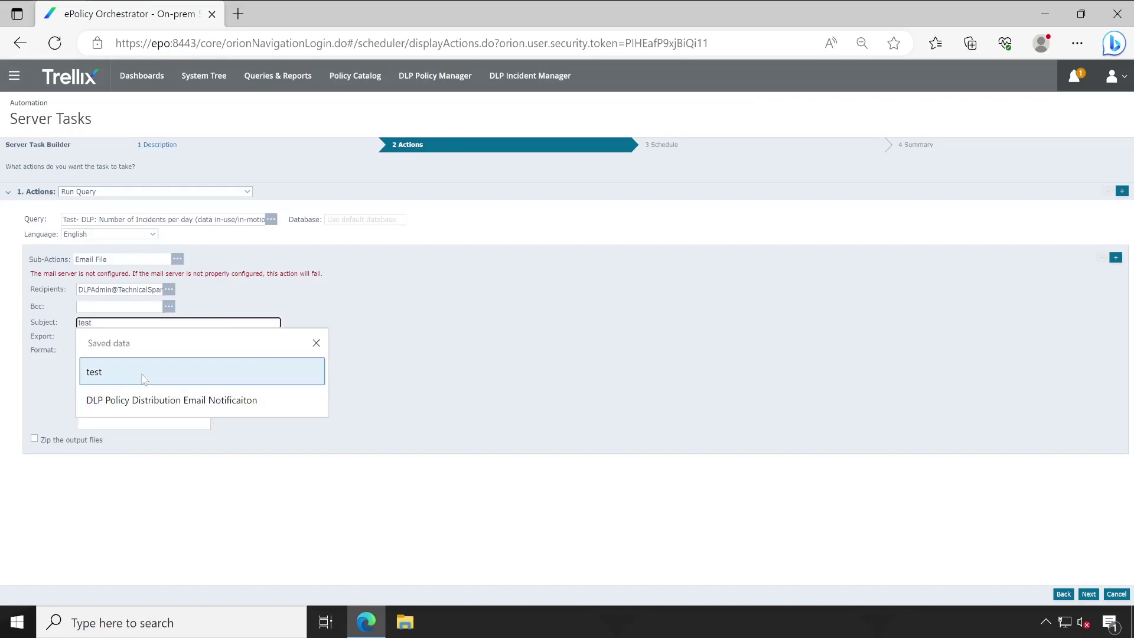
pyautogui.click(118, 372)
pyautogui.click(132, 337)
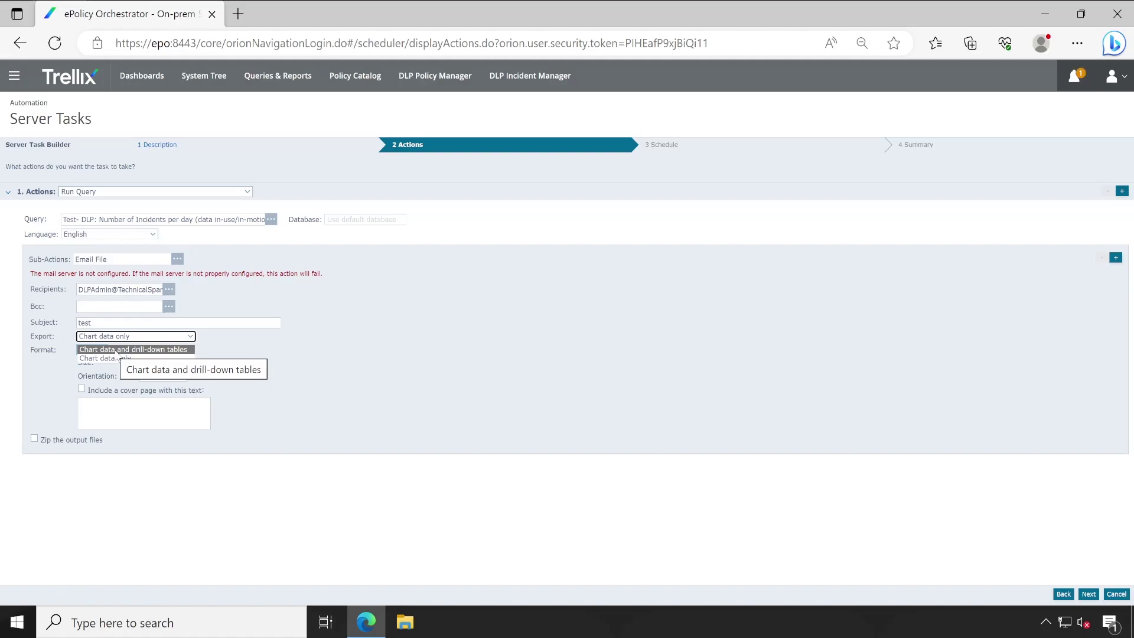
pyautogui.click(117, 350)
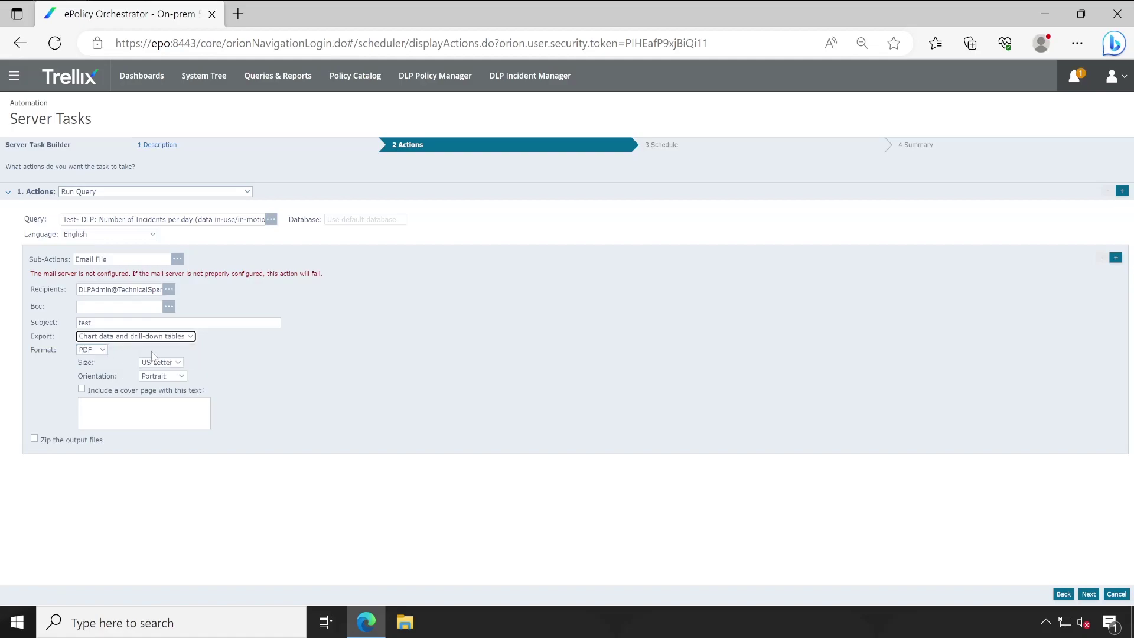
pyautogui.click(101, 352)
pyautogui.click(89, 362)
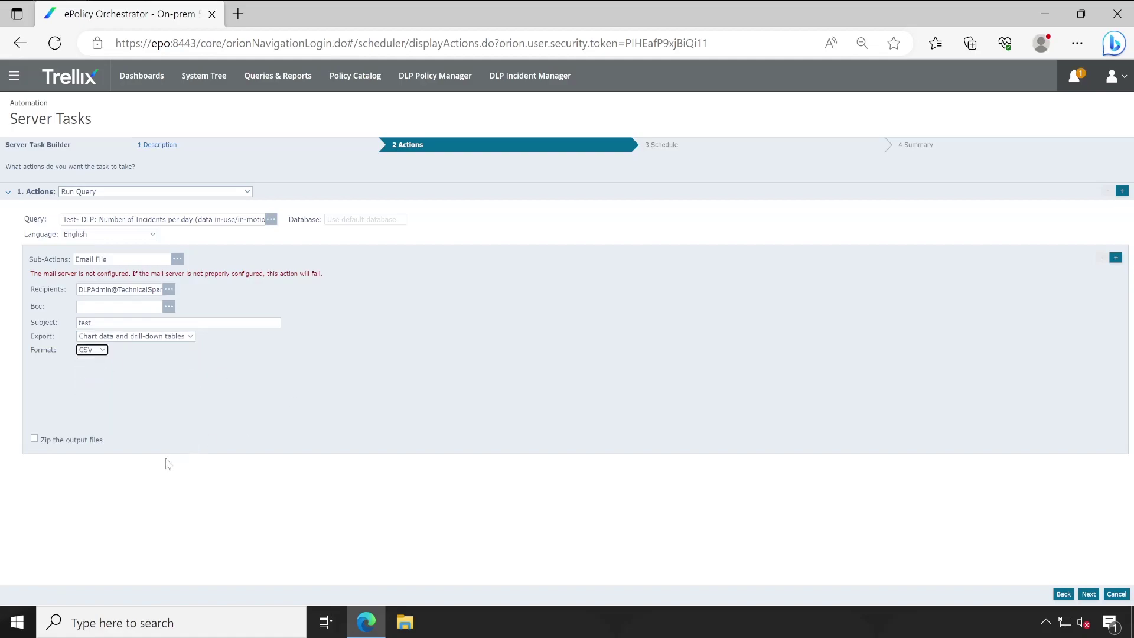
# Zip the output files and schedule the task Daily at 10 AM.
pyautogui.click(34, 439)
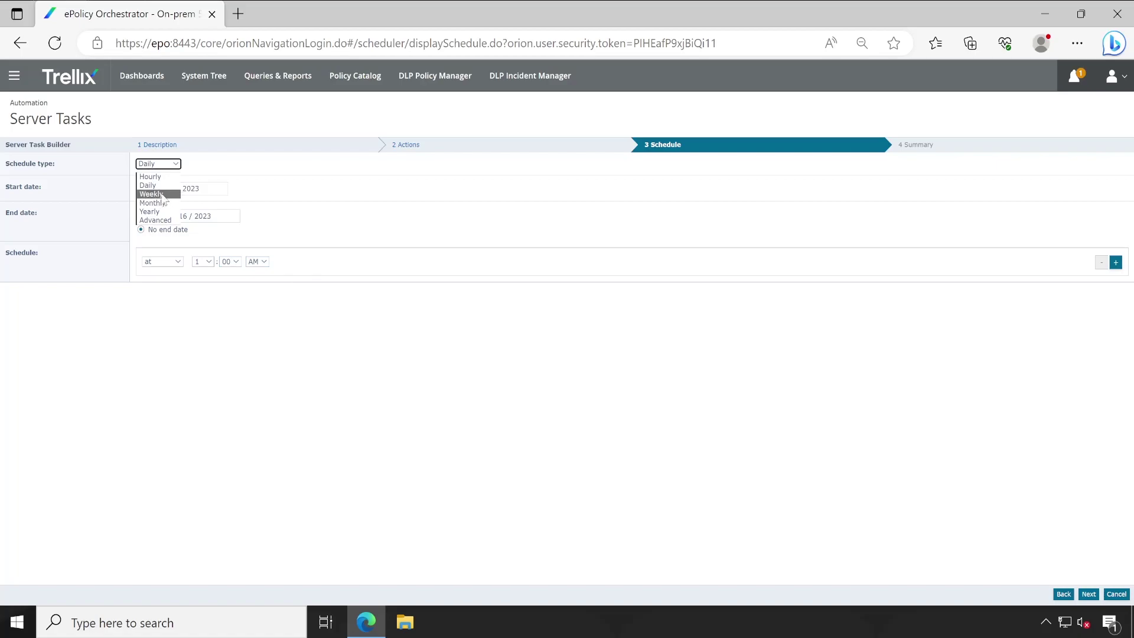
pyautogui.click(152, 185)
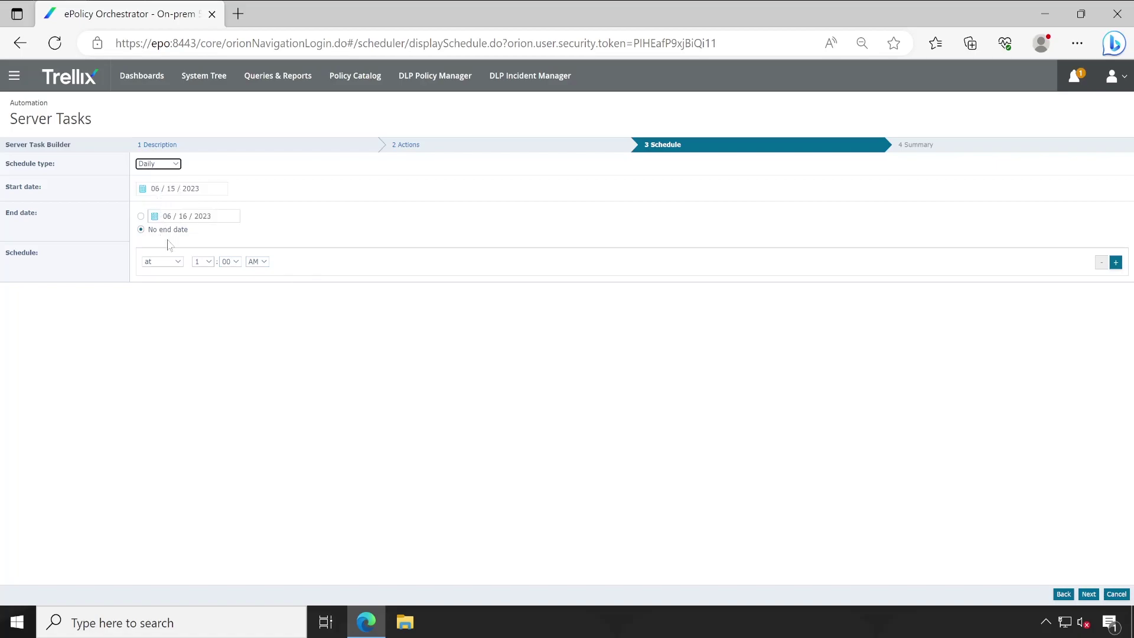
pyautogui.click(209, 261)
pyautogui.click(212, 353)
# Show the Summary page listing the task's 10:00 AM runs from 6/16/23.
pyautogui.click(1089, 594)
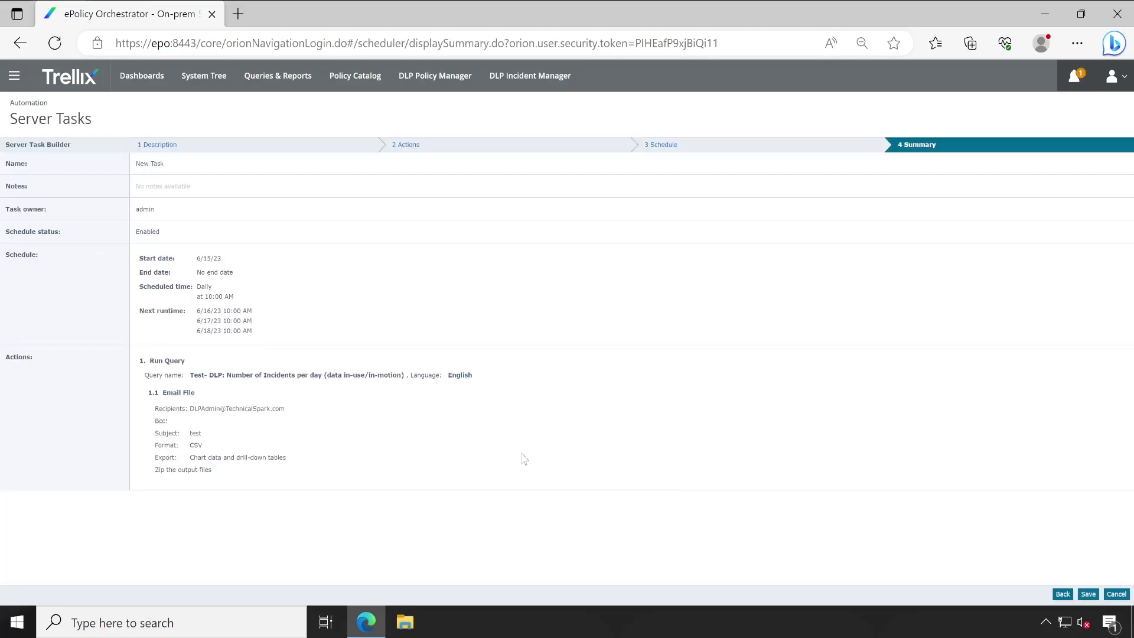